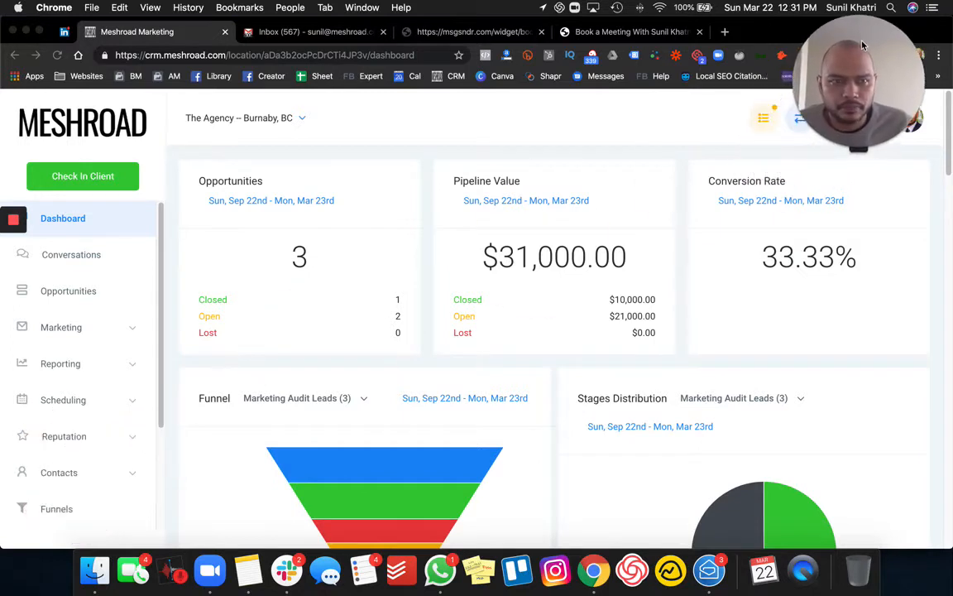
# Open the list of all contacts in the CRM.
pyautogui.scroll(-3, 43, 410)
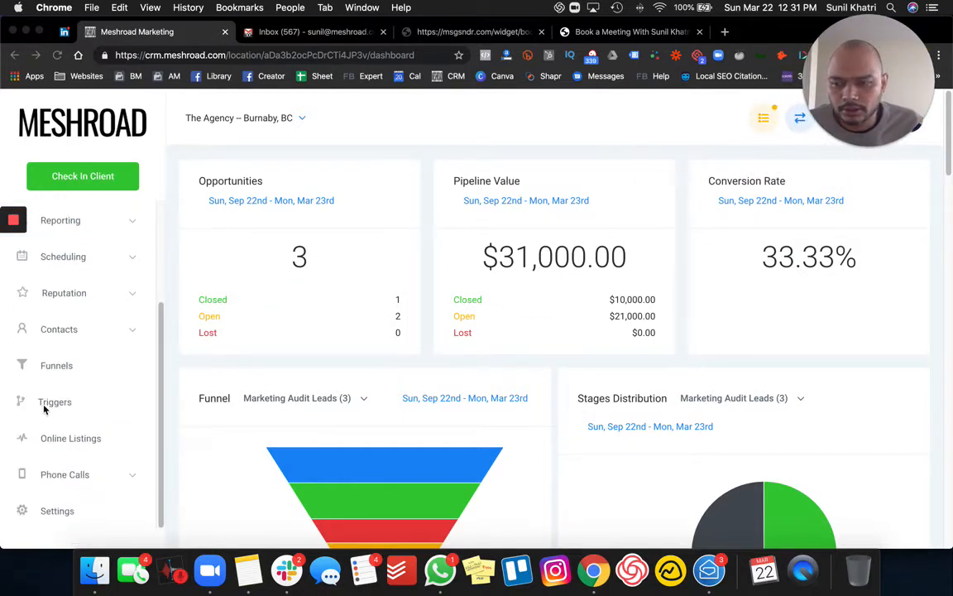
pyautogui.click(67, 332)
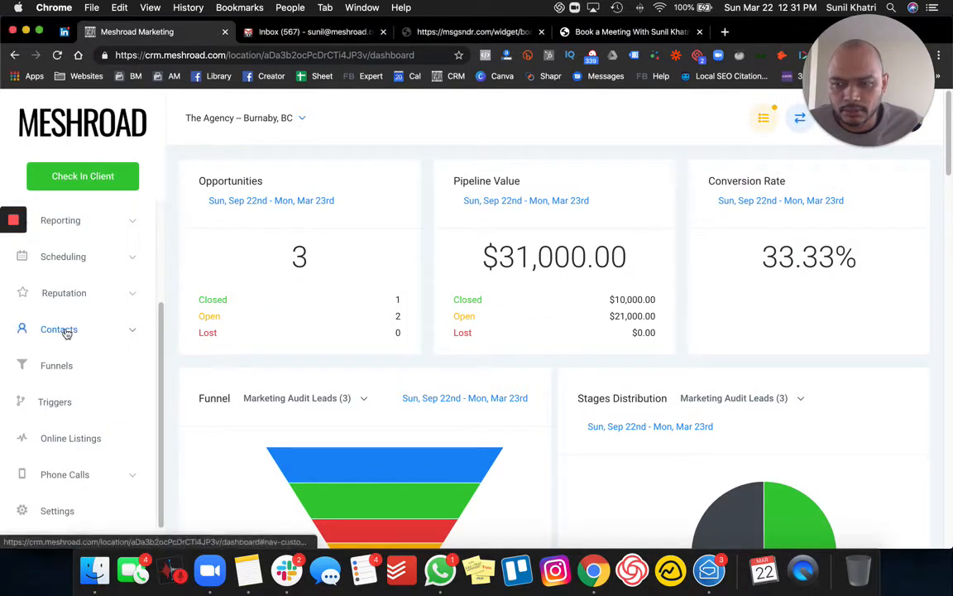
pyautogui.click(67, 332)
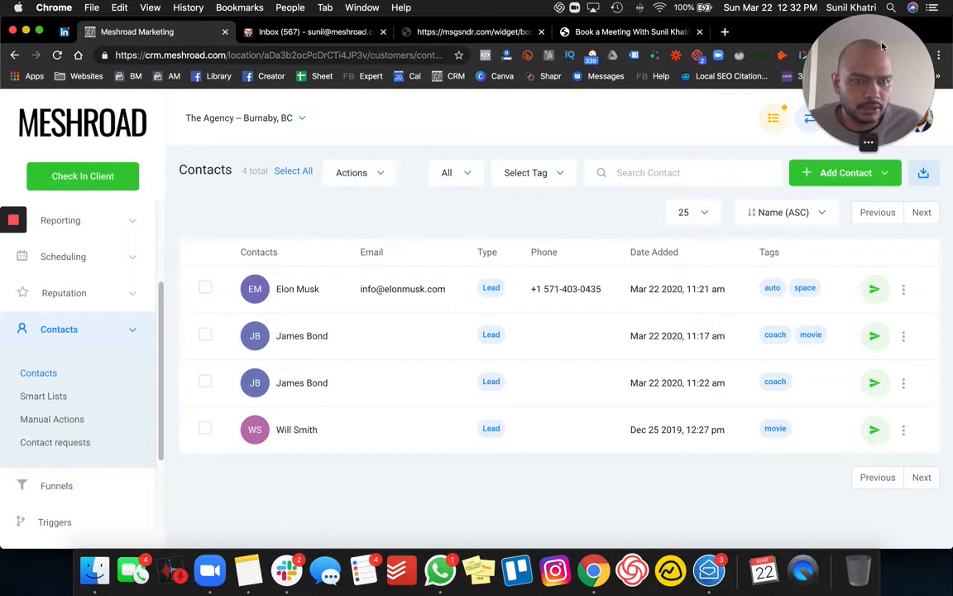
pyautogui.moveTo(874, 50); pyautogui.dragTo(83, 11)
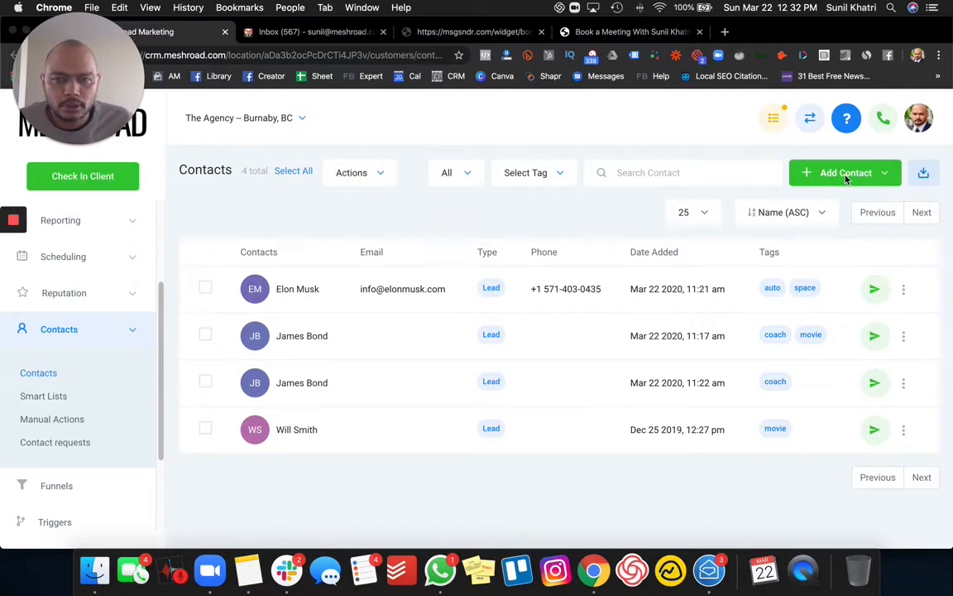
# Filter the contacts by the auto tag, and clear the tag filter again.
pyautogui.click(538, 176)
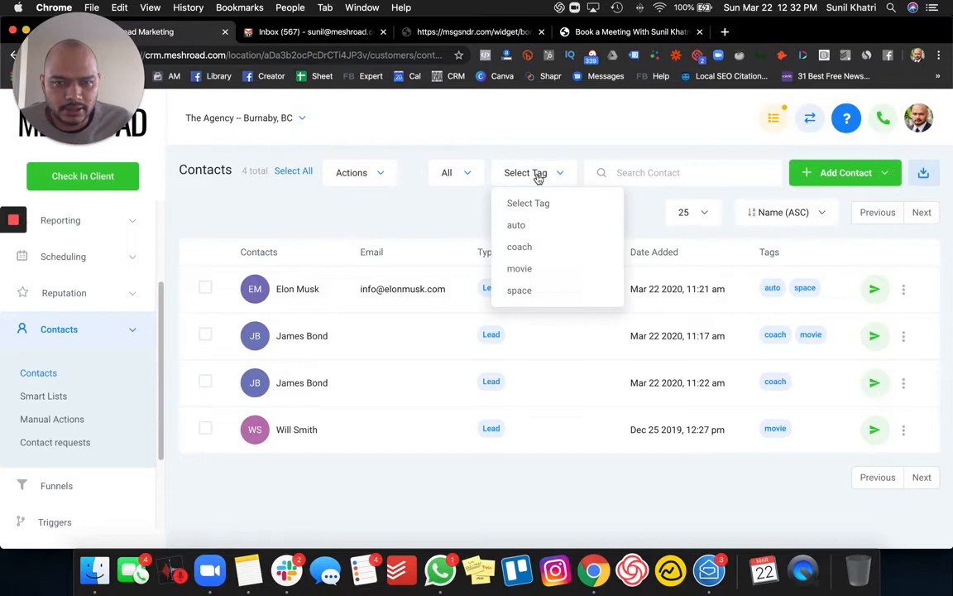
pyautogui.click(532, 225)
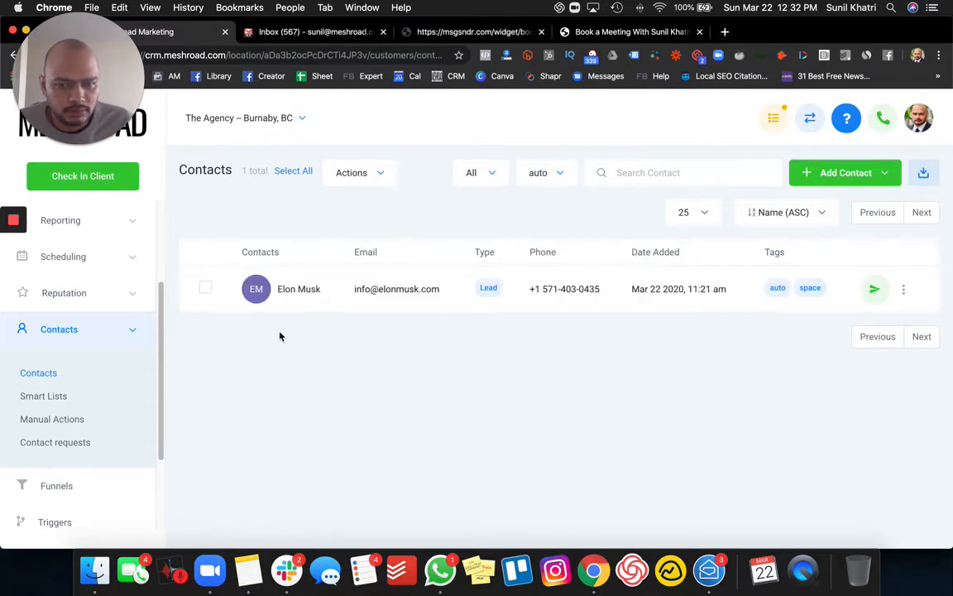
pyautogui.click(542, 172)
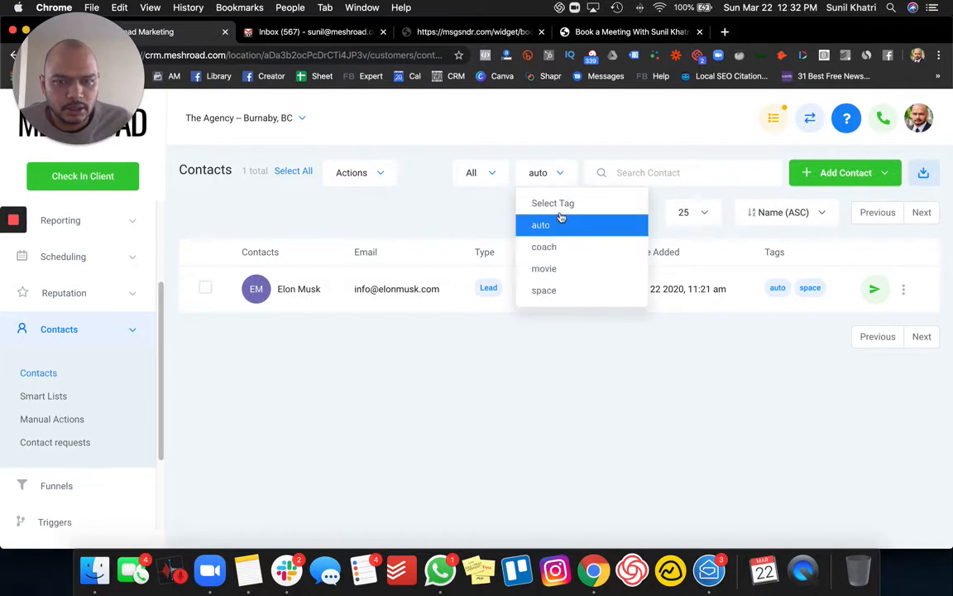
pyautogui.click(566, 205)
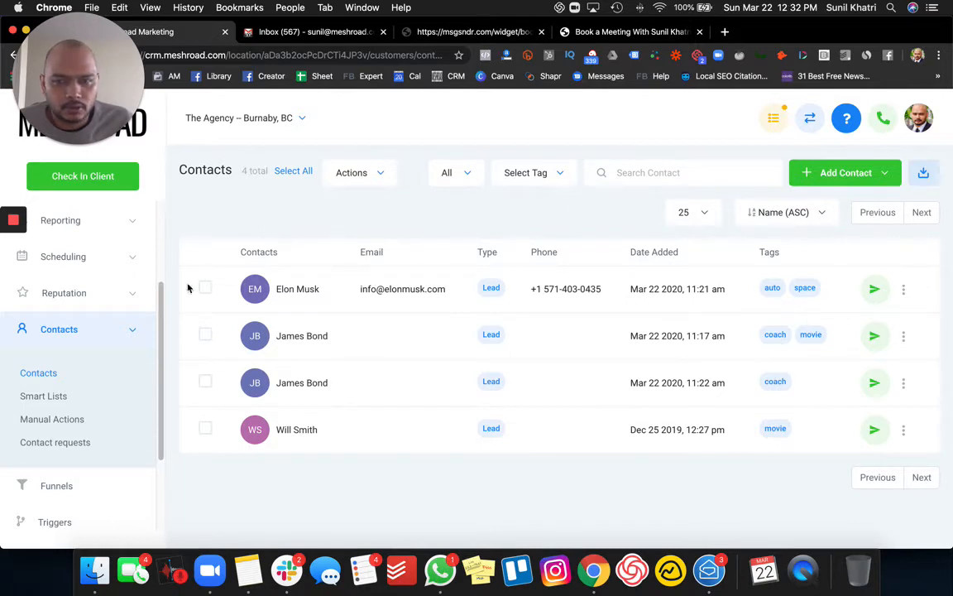
# Open the first contact in the list and review its contact details down to the source and tags.
pyautogui.click(308, 290)
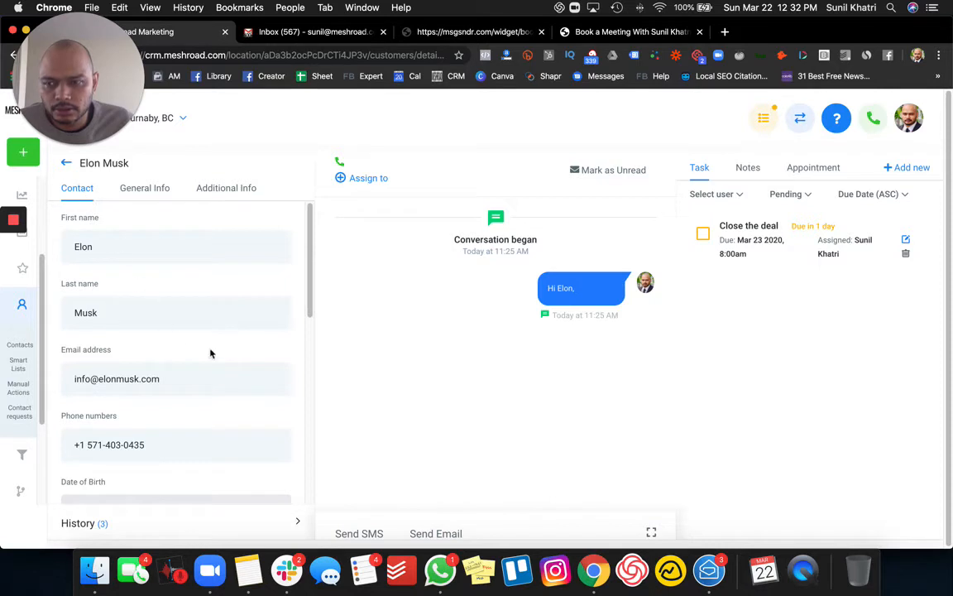
pyautogui.scroll(-2, 211, 348)
pyautogui.scroll(-5, 210, 344)
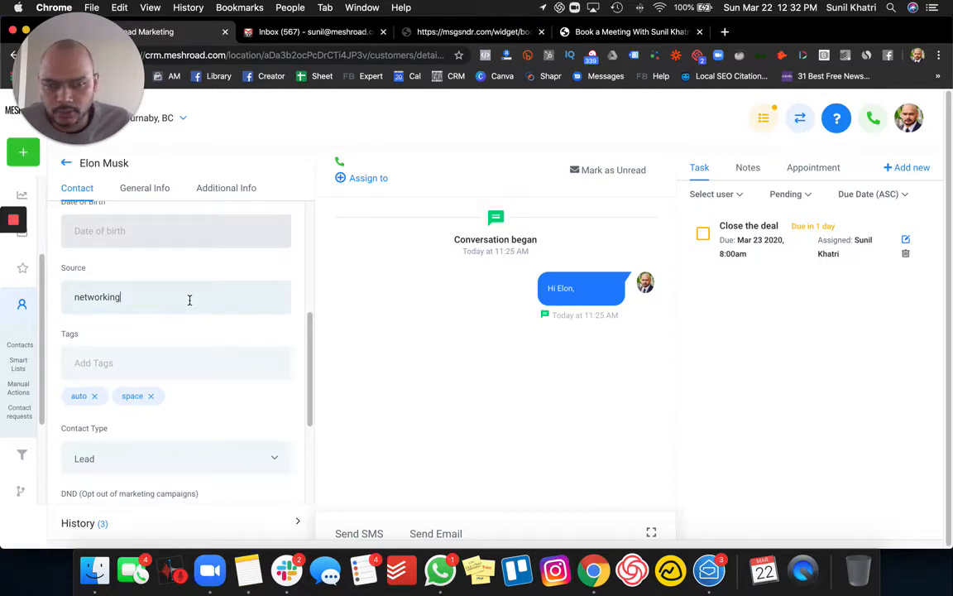
pyautogui.scroll(-1, 194, 315)
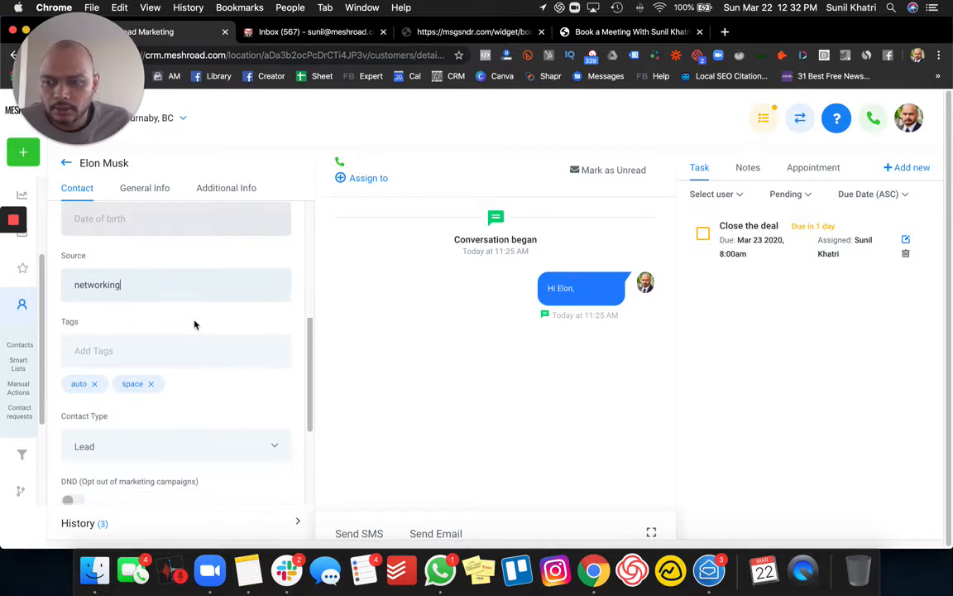
pyautogui.click(200, 360)
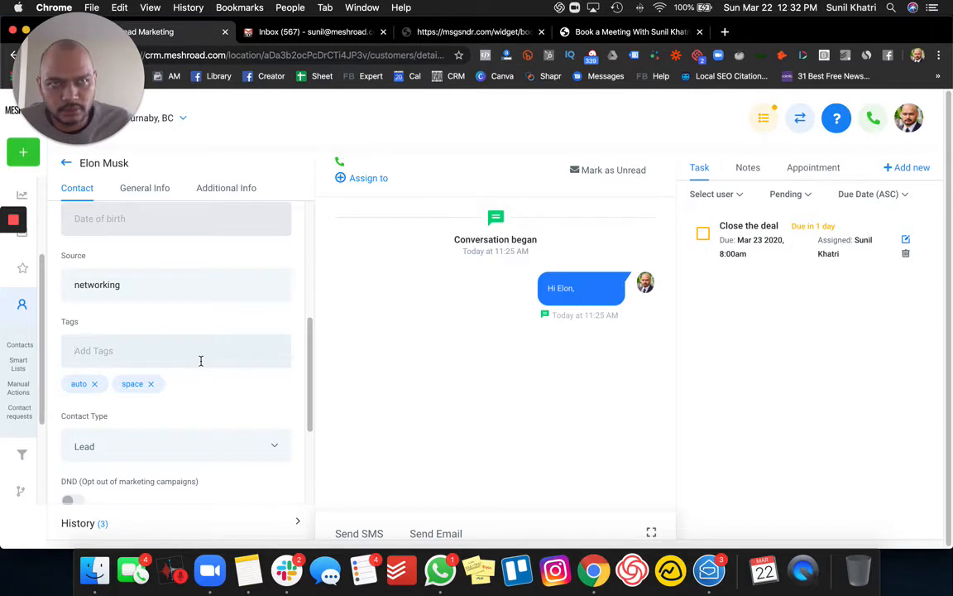
pyautogui.click(200, 361)
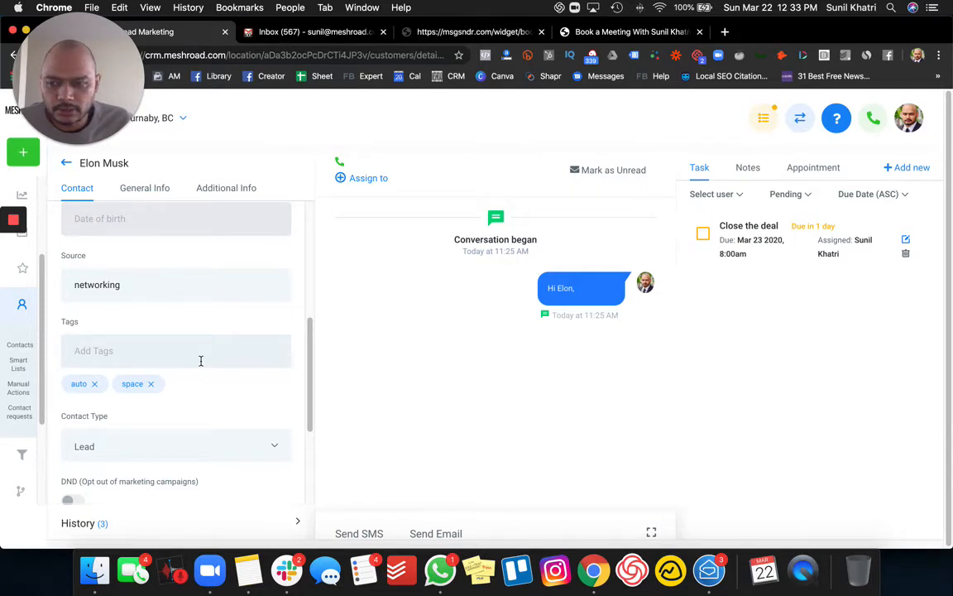
# Look at the options available for the contact's type without changing it.
pyautogui.scroll(-4, 200, 361)
pyautogui.click(213, 264)
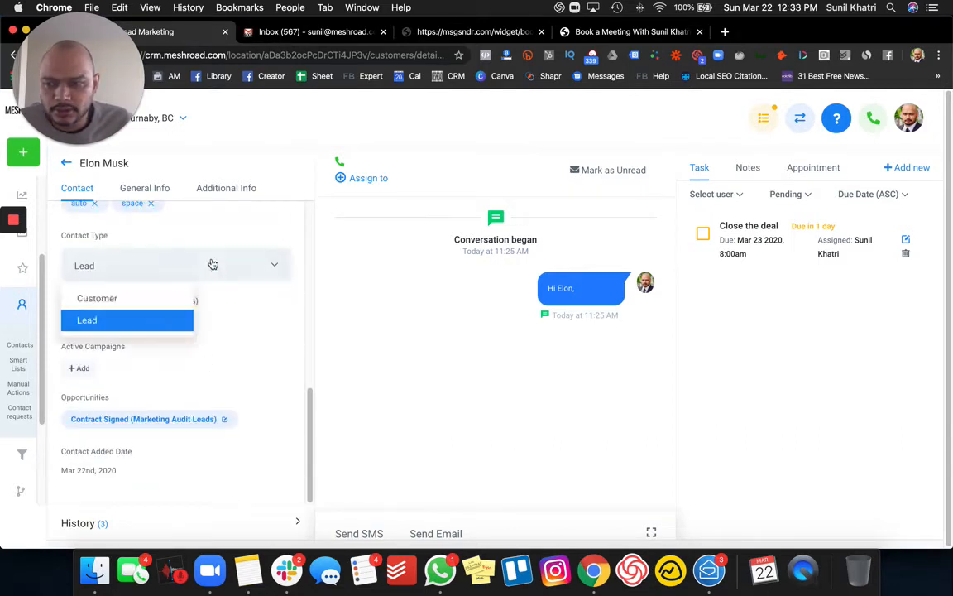
pyautogui.click(265, 312)
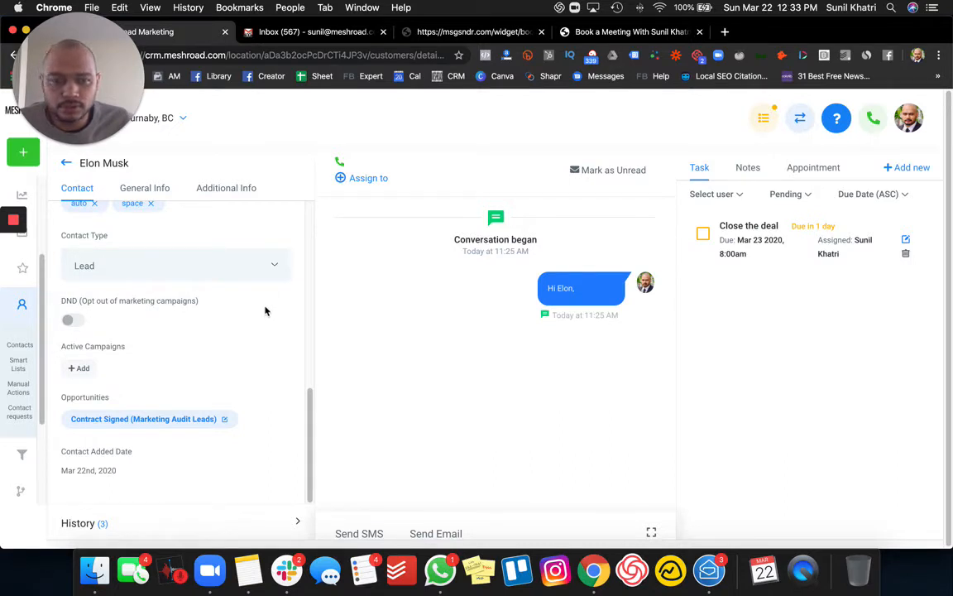
# Turn on the contact's DND opt-out from marketing campaigns, and turn it off again.
pyautogui.click(74, 322)
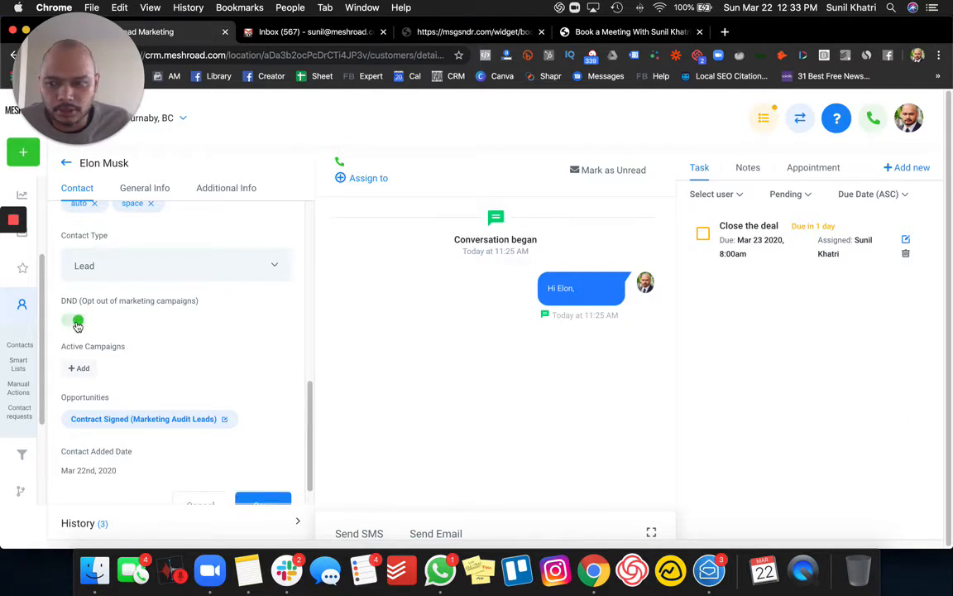
pyautogui.scroll(-1, 218, 339)
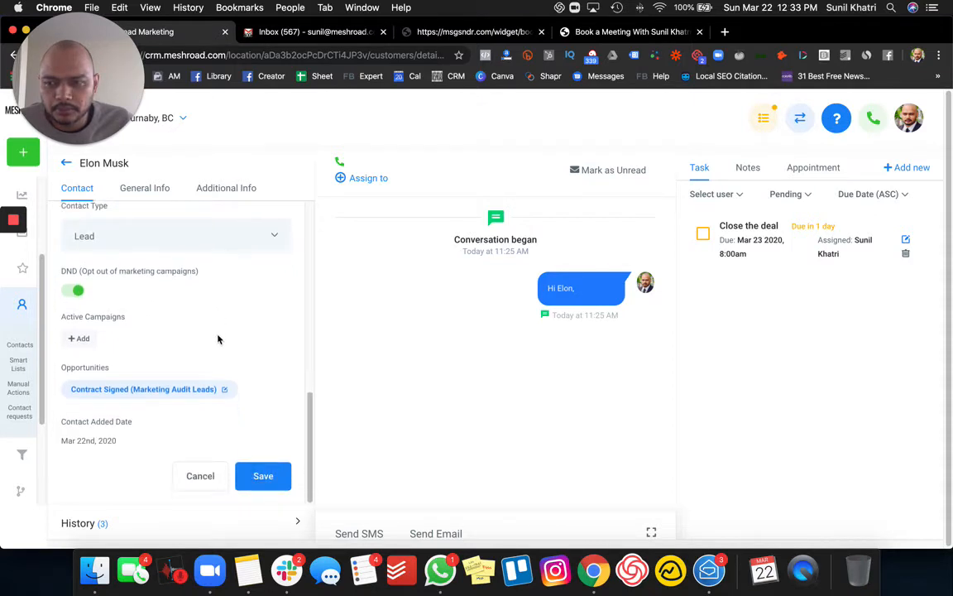
pyautogui.click(73, 291)
# Examine the campaign choices and event start date picker for adding the contact to a campaign, and cancel without adding it.
pyautogui.click(85, 339)
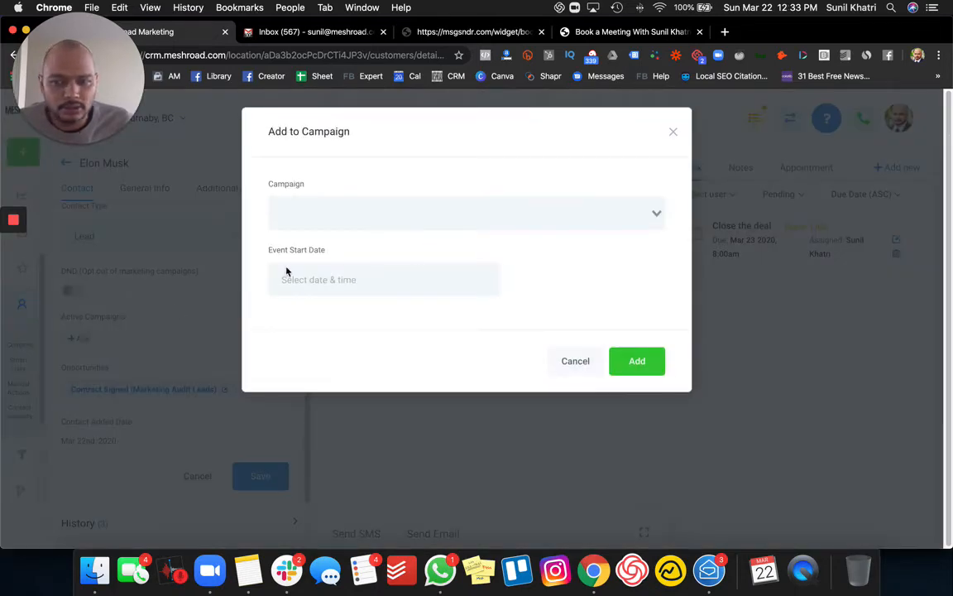
pyautogui.click(523, 210)
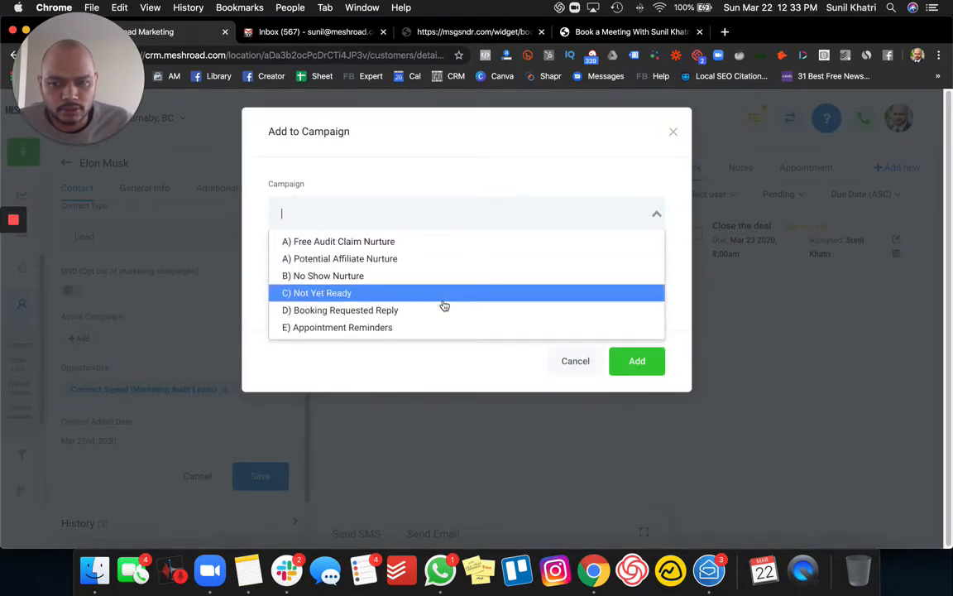
pyautogui.click(421, 323)
pyautogui.click(416, 290)
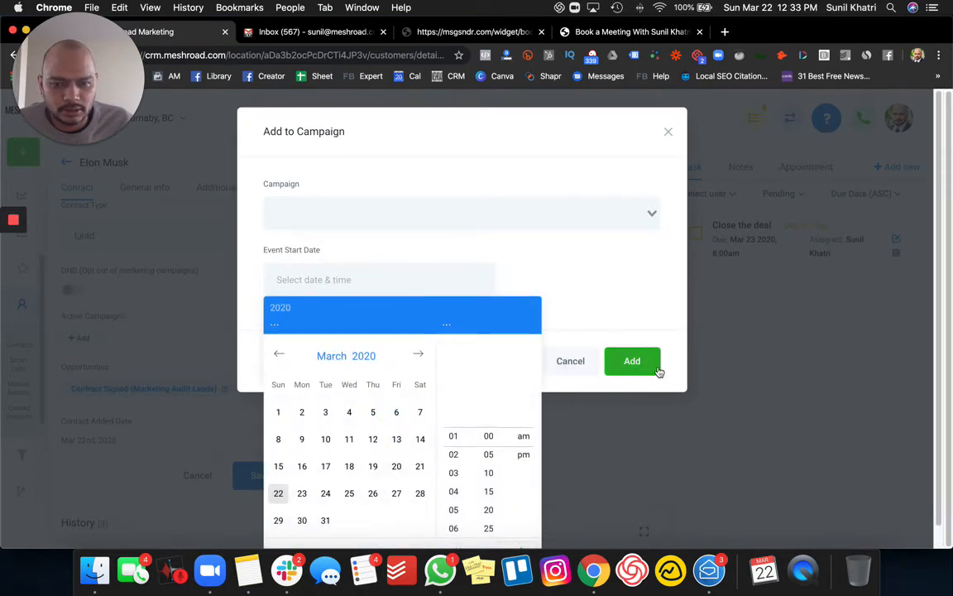
pyautogui.click(572, 370)
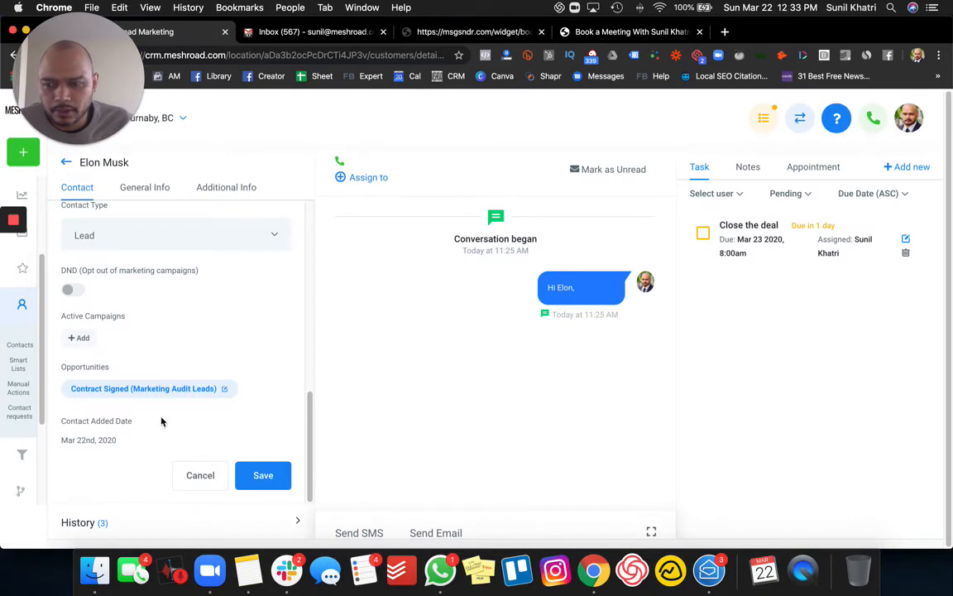
# Review the contact's general info fields, including the time zone options, without choosing one.
pyautogui.click(140, 177)
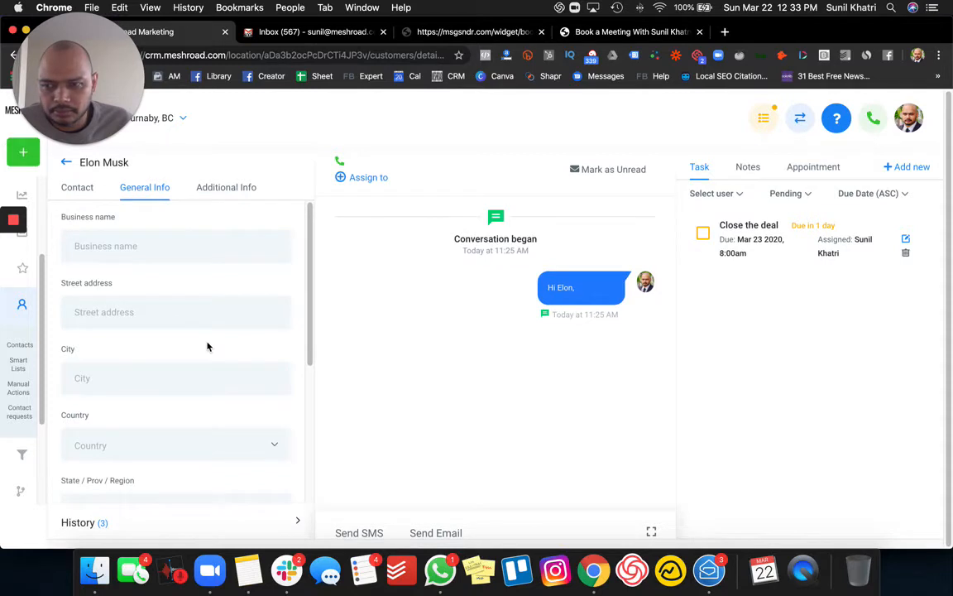
pyautogui.scroll(-5, 206, 346)
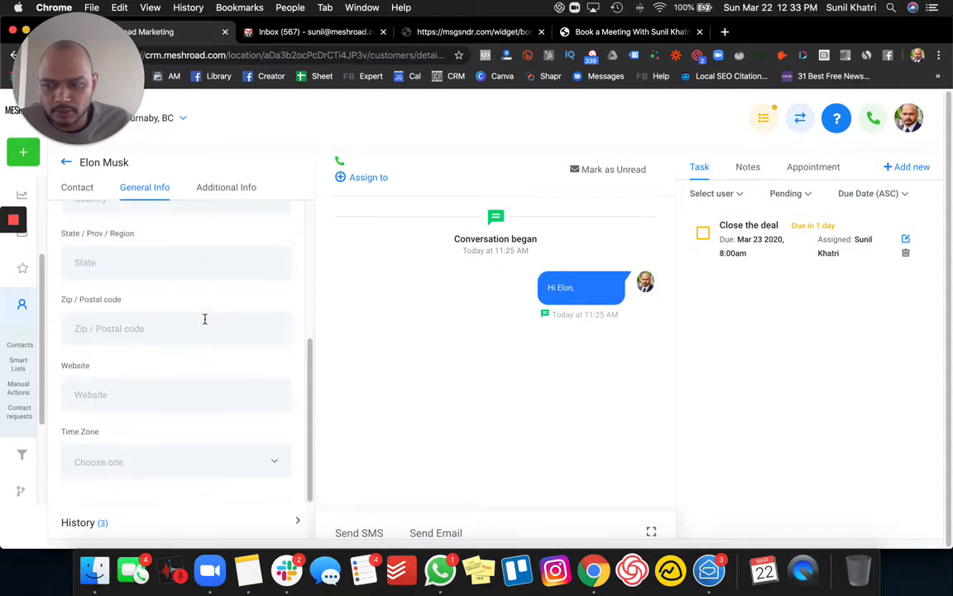
pyautogui.click(177, 459)
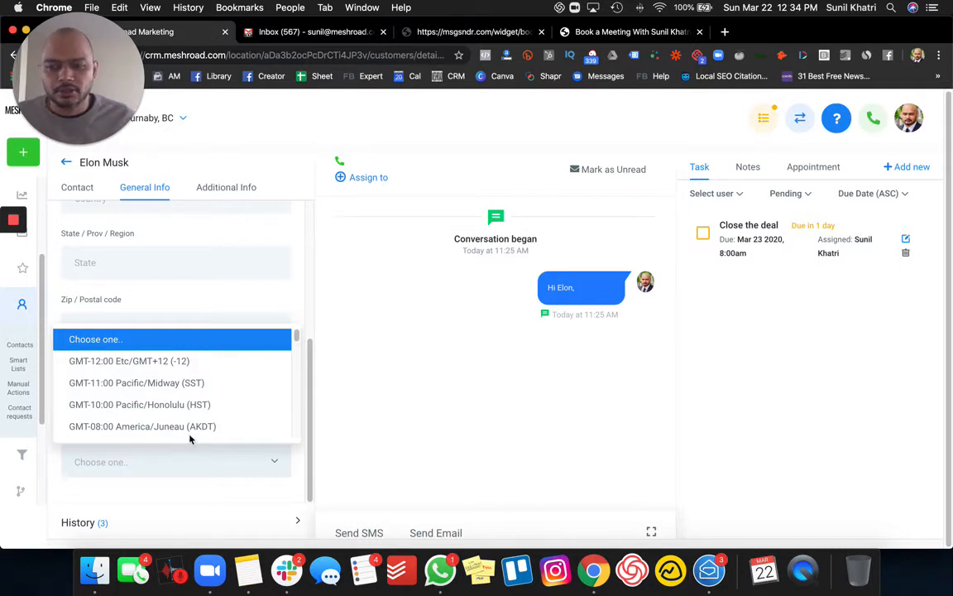
pyautogui.click(408, 366)
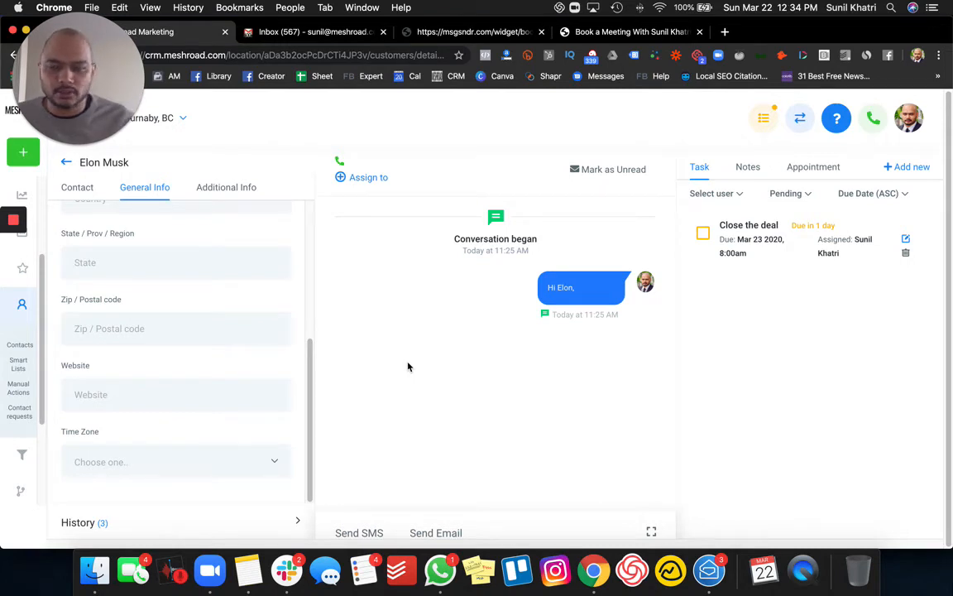
# Look through the contact's additional info, covering the lead automation, lead management and call topic questions.
pyautogui.click(225, 188)
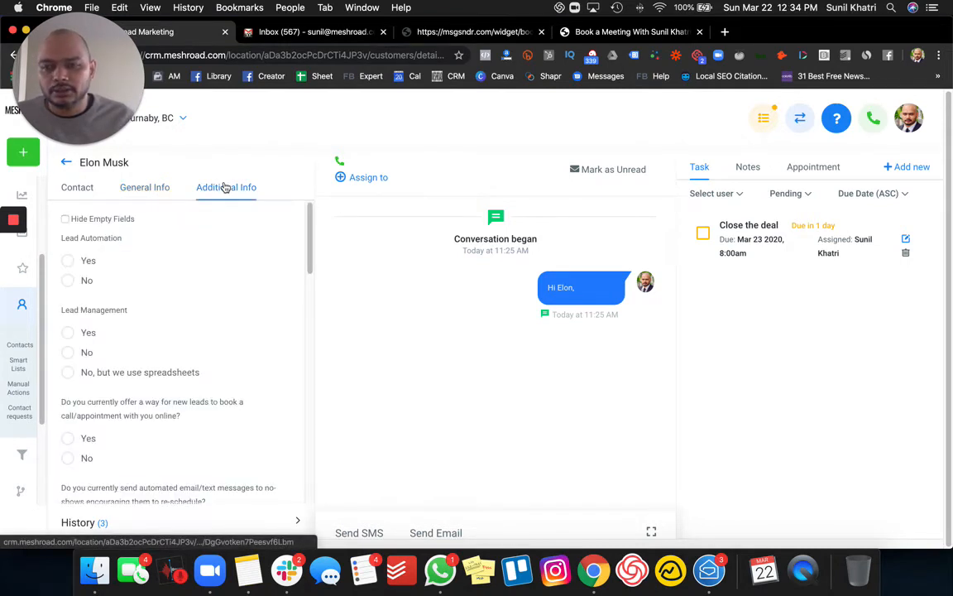
pyautogui.scroll(-2, 208, 320)
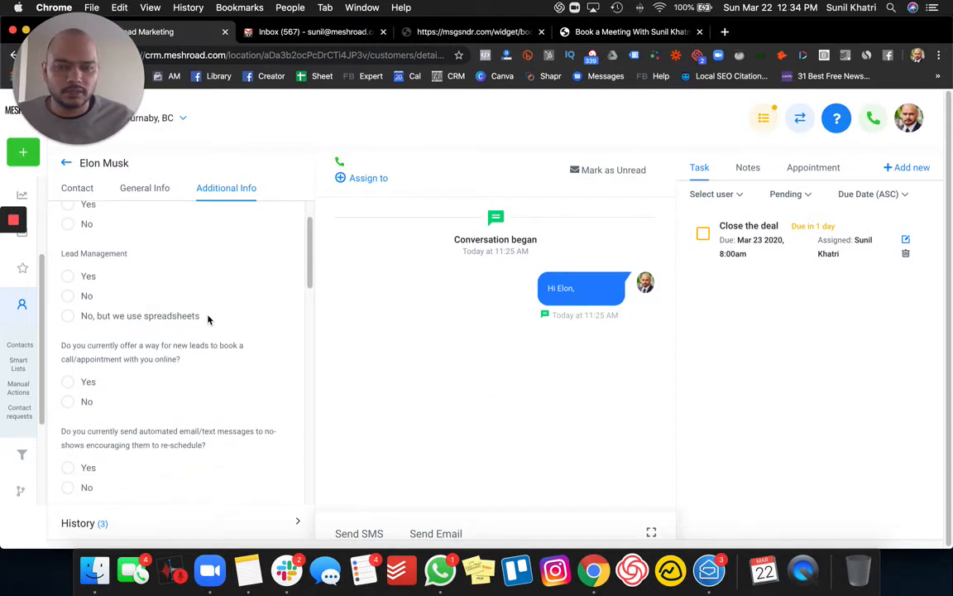
pyautogui.scroll(-6, 204, 343)
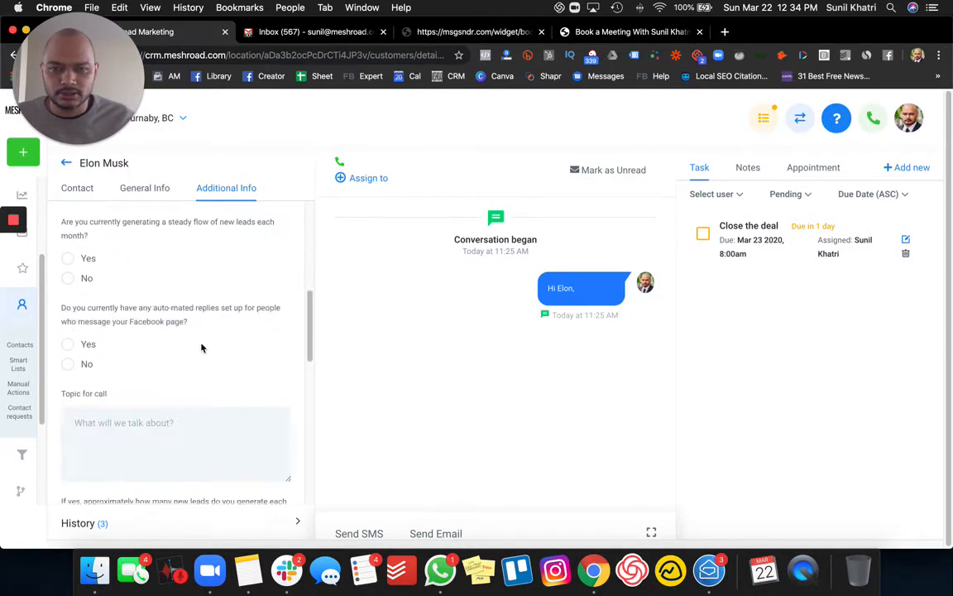
pyautogui.scroll(-3, 201, 347)
pyautogui.scroll(10, 202, 347)
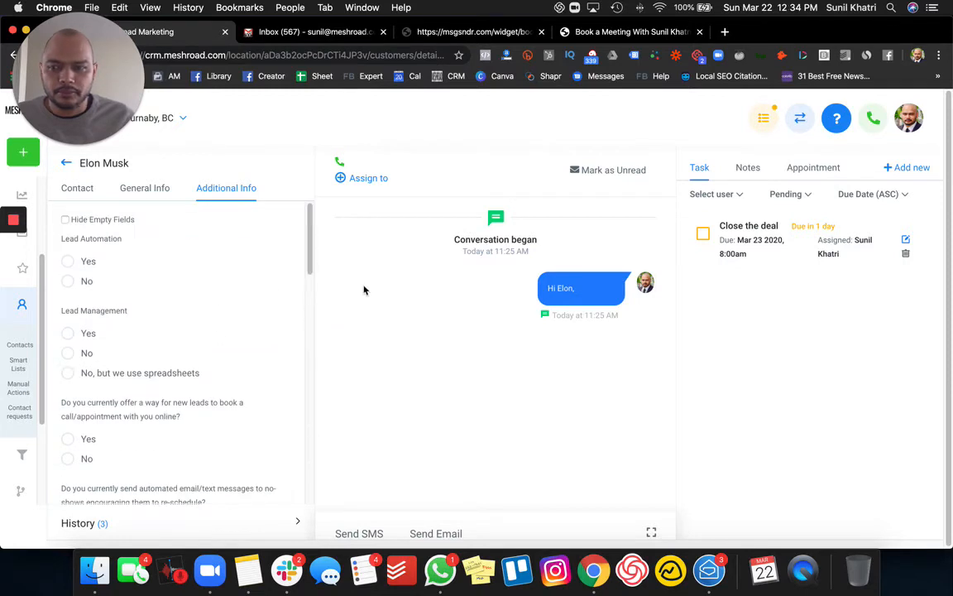
# Return to the contact's main details and assign the contact to the only available user.
pyautogui.click(75, 187)
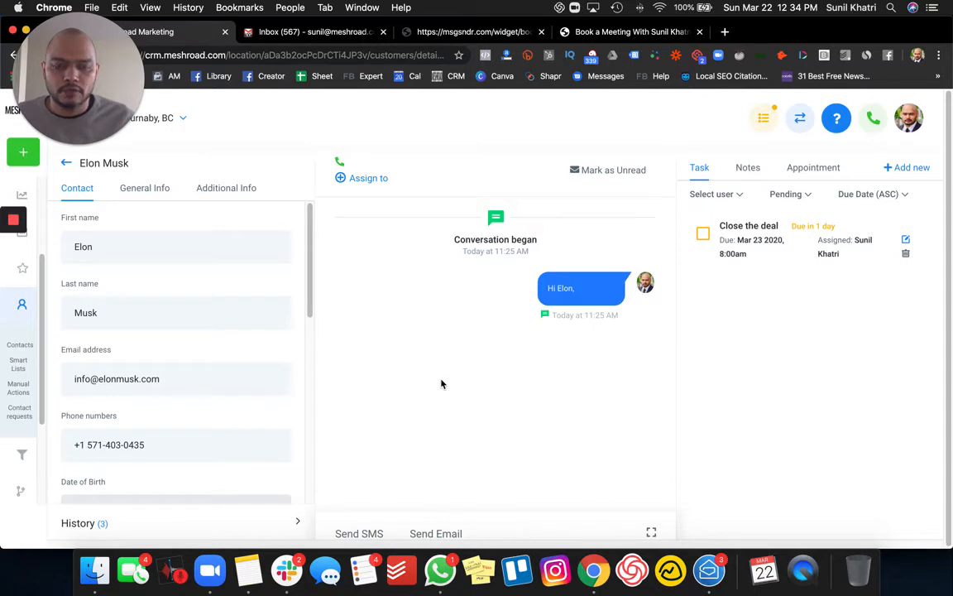
pyautogui.click(369, 183)
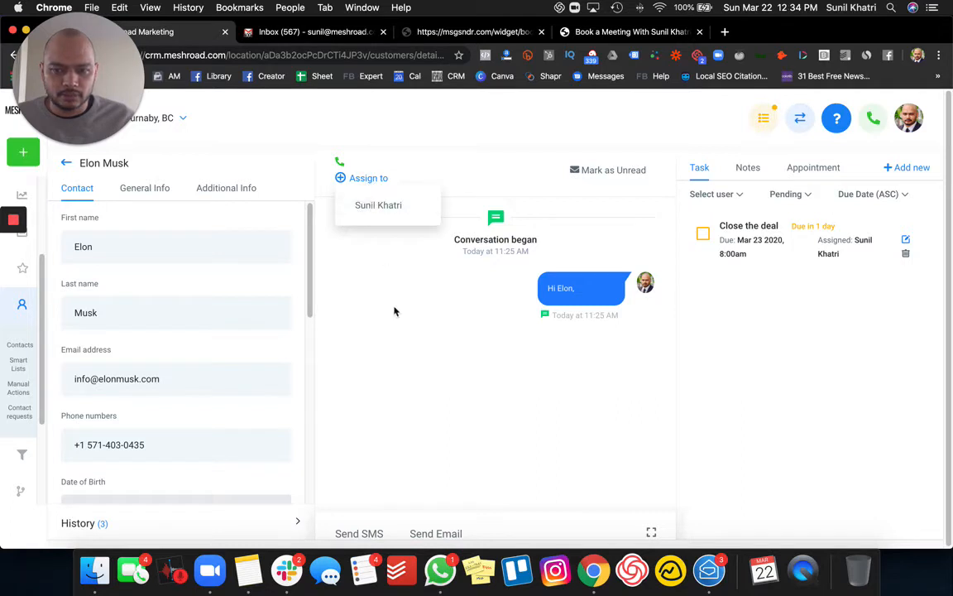
pyautogui.click(381, 207)
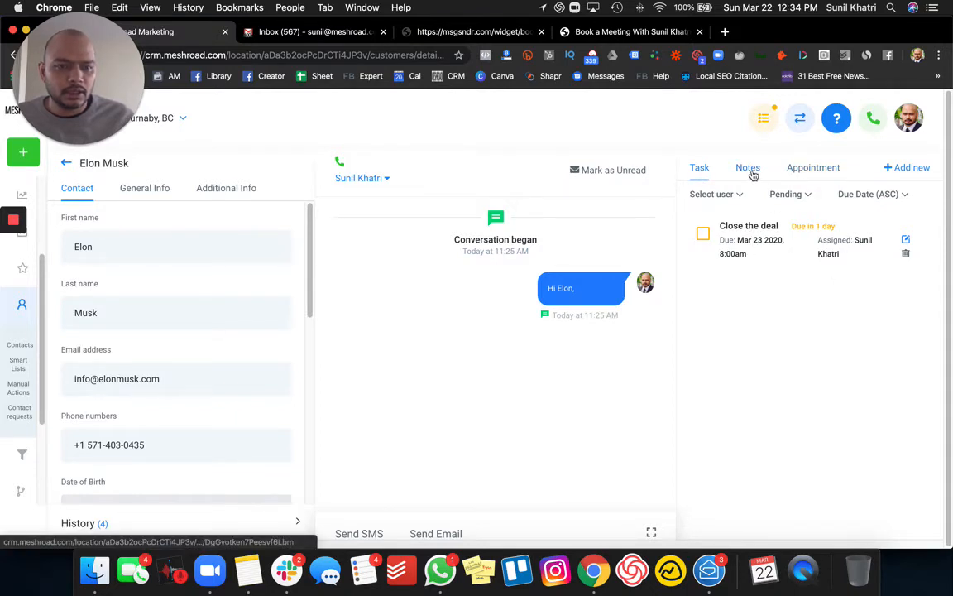
# Look at the blank new task form, cancel it, and show the contact's notes.
pyautogui.click(917, 170)
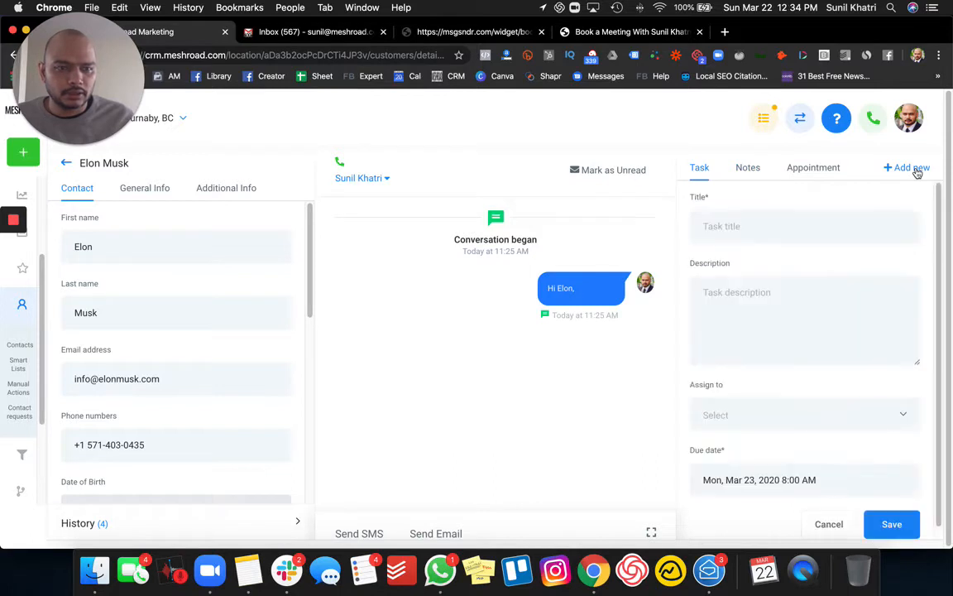
pyautogui.click(828, 525)
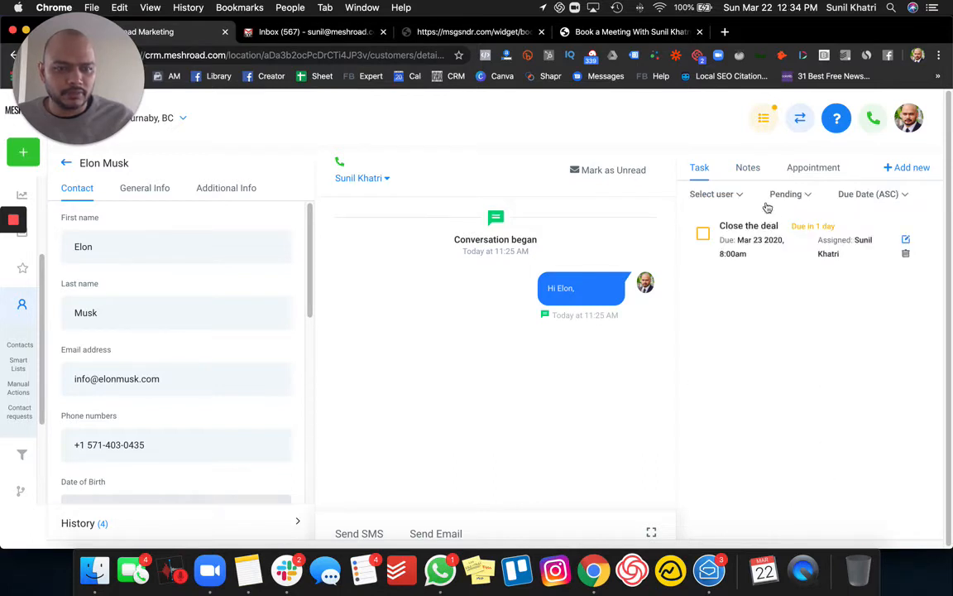
pyautogui.click(748, 170)
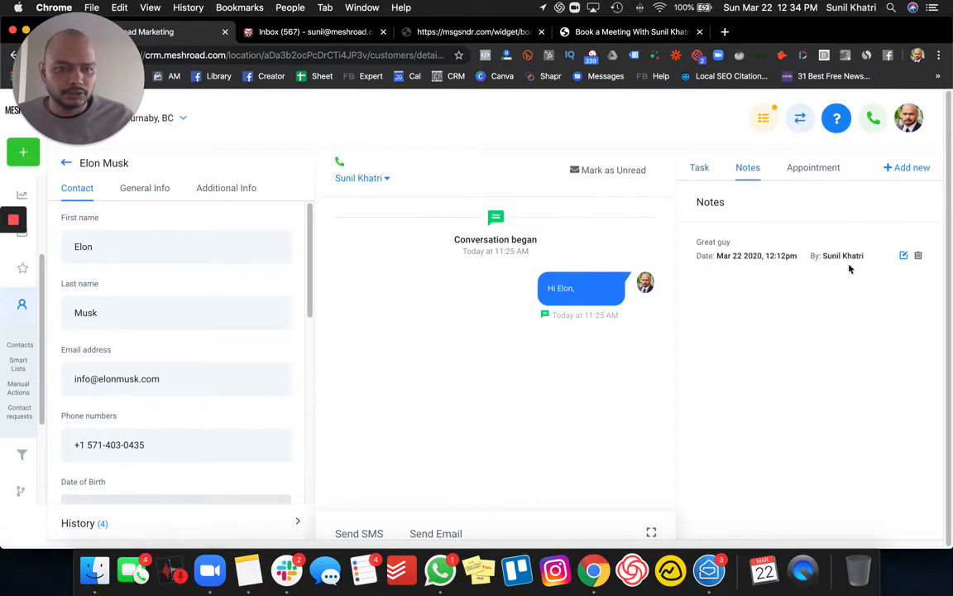
# Look at the blank new note form, cancel it, and show the contact's appointments.
pyautogui.click(911, 169)
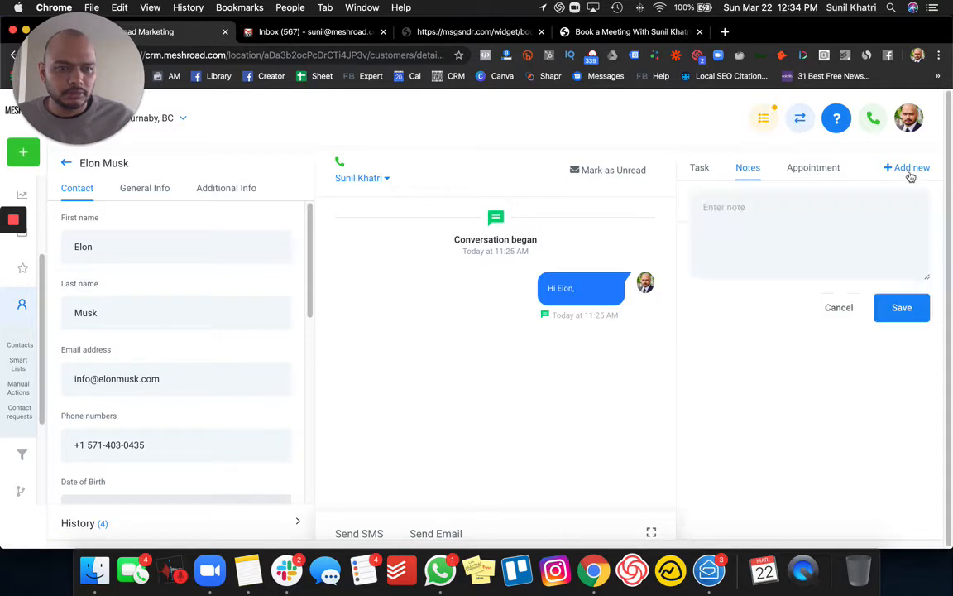
pyautogui.click(840, 315)
pyautogui.click(814, 168)
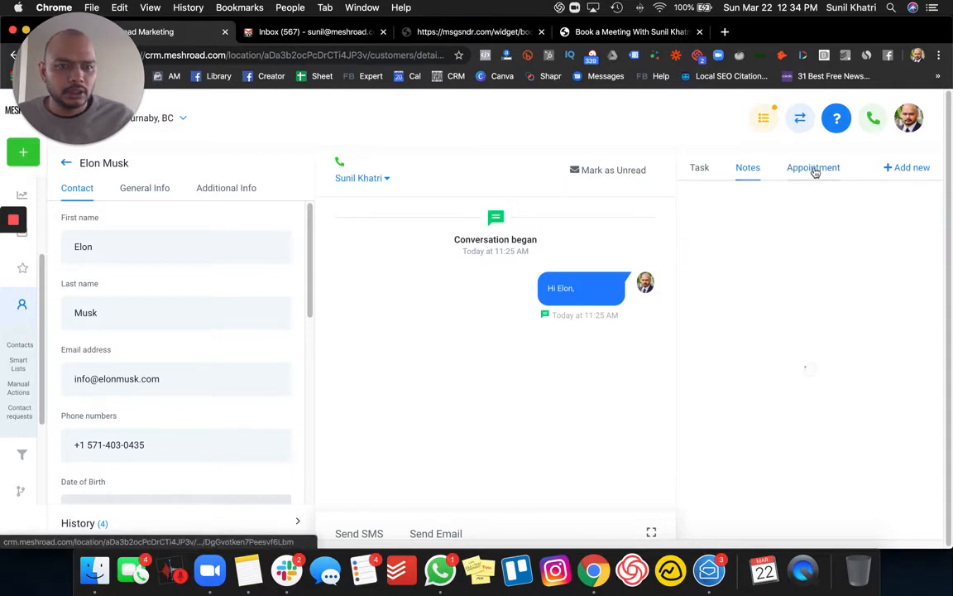
pyautogui.click(917, 169)
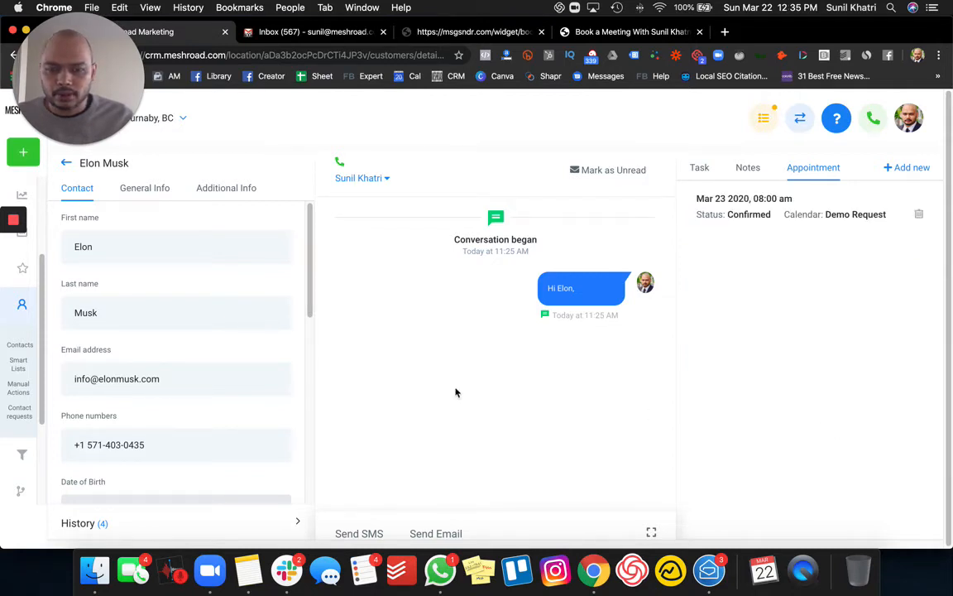
# Look through the contact's blank SMS and email composers, including the sender, subject and body fields, and collapse the composer without sending anything.
pyautogui.click(361, 534)
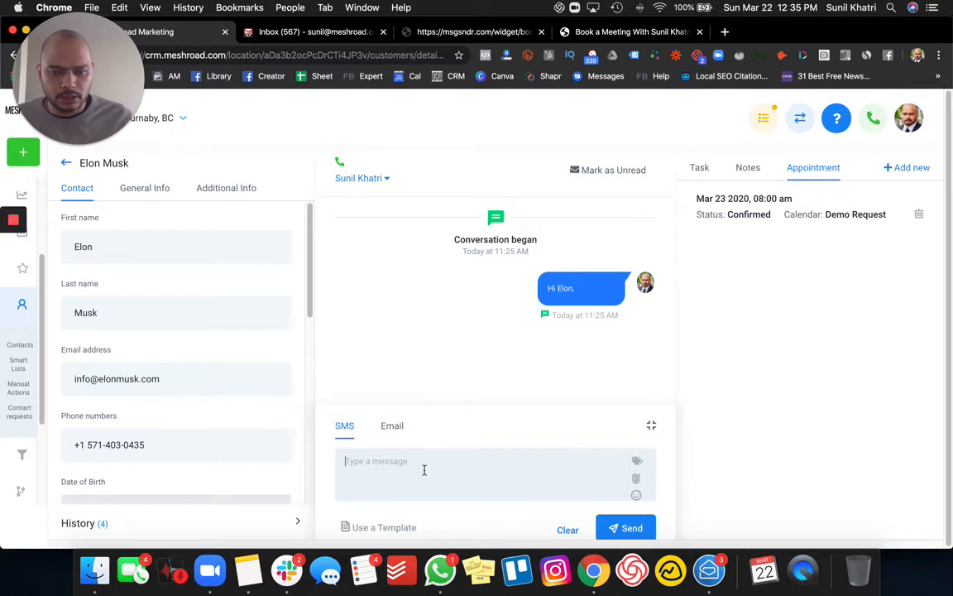
pyautogui.click(392, 427)
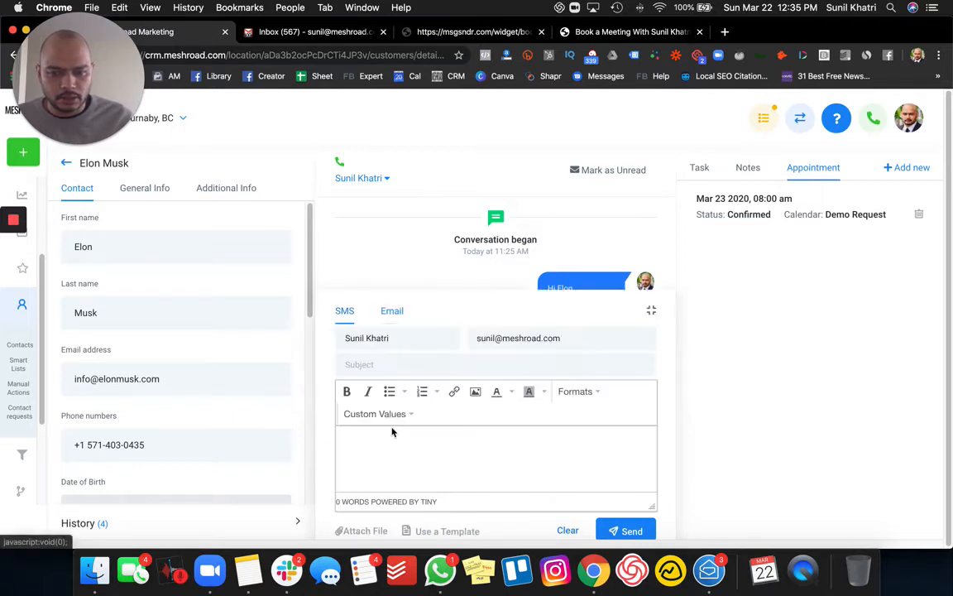
pyautogui.click(402, 364)
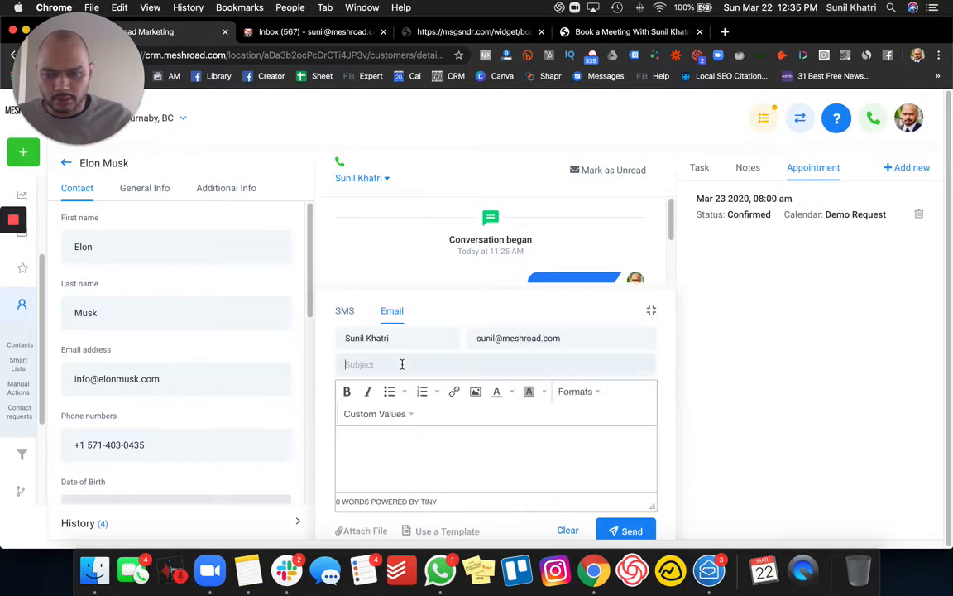
pyautogui.click(477, 464)
pyautogui.doubleClick(589, 336)
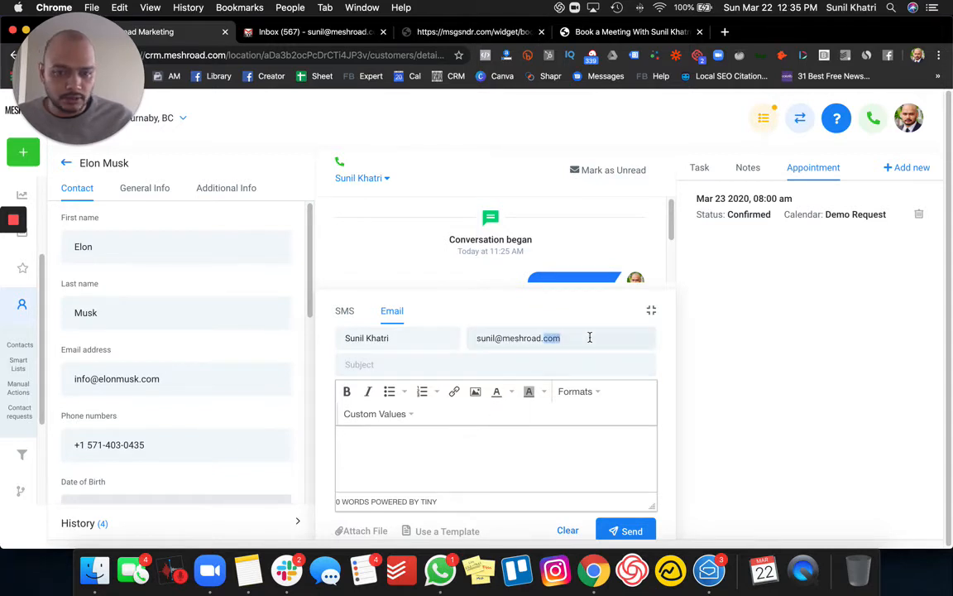
pyautogui.click(493, 474)
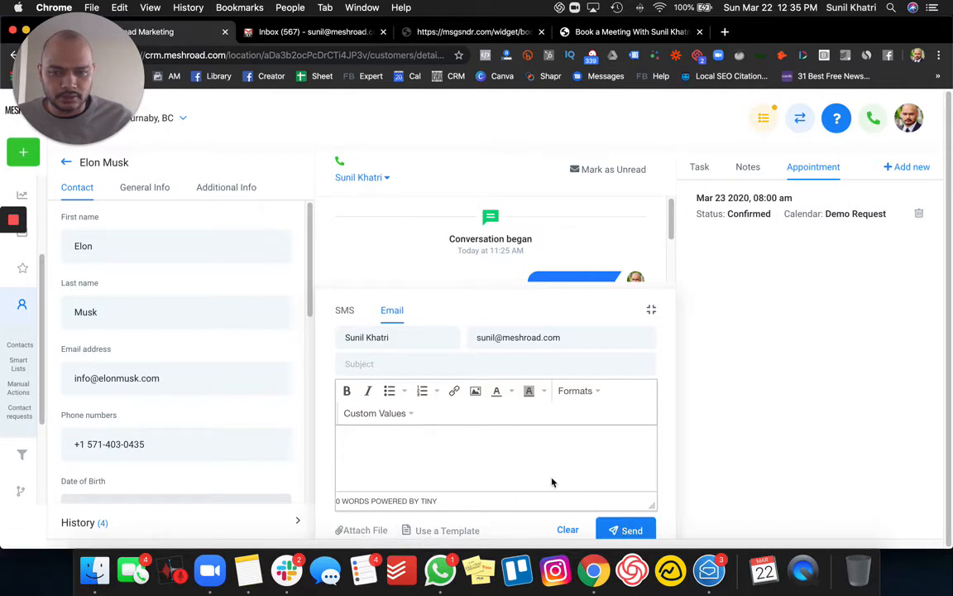
pyautogui.click(346, 311)
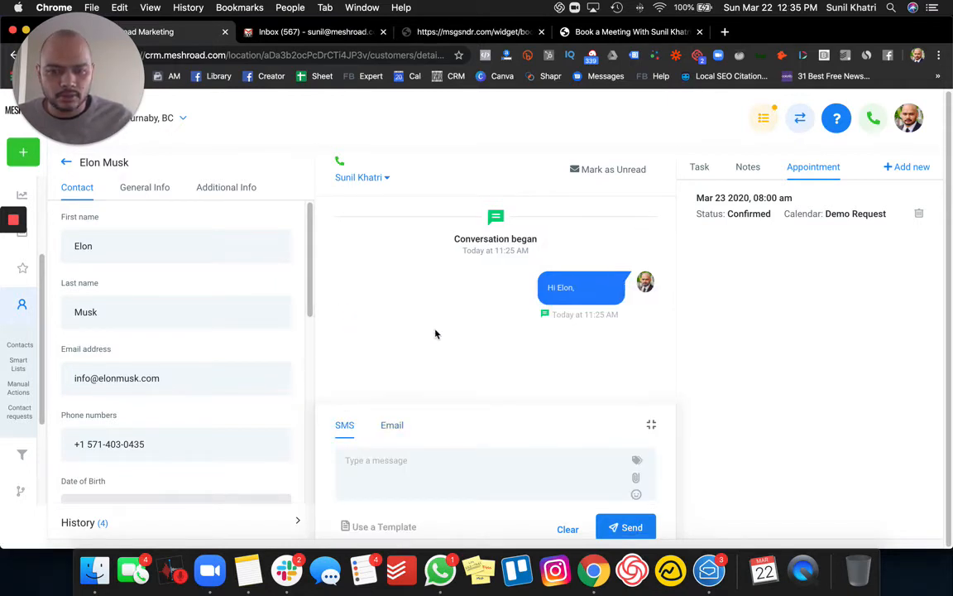
pyautogui.click(652, 424)
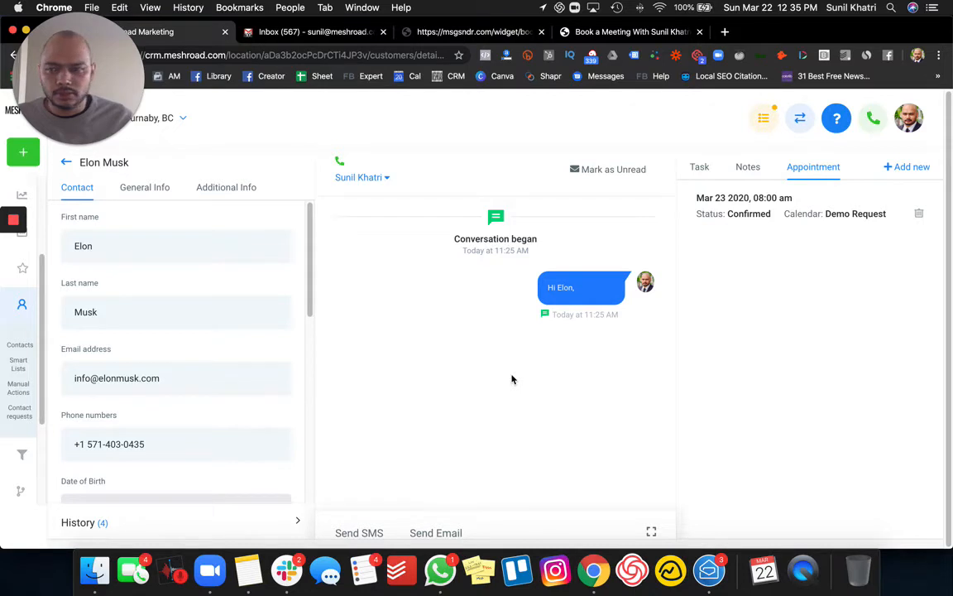
# Return to the contacts list, look through the blank form for adding a single contact, and close it.
pyautogui.click(66, 167)
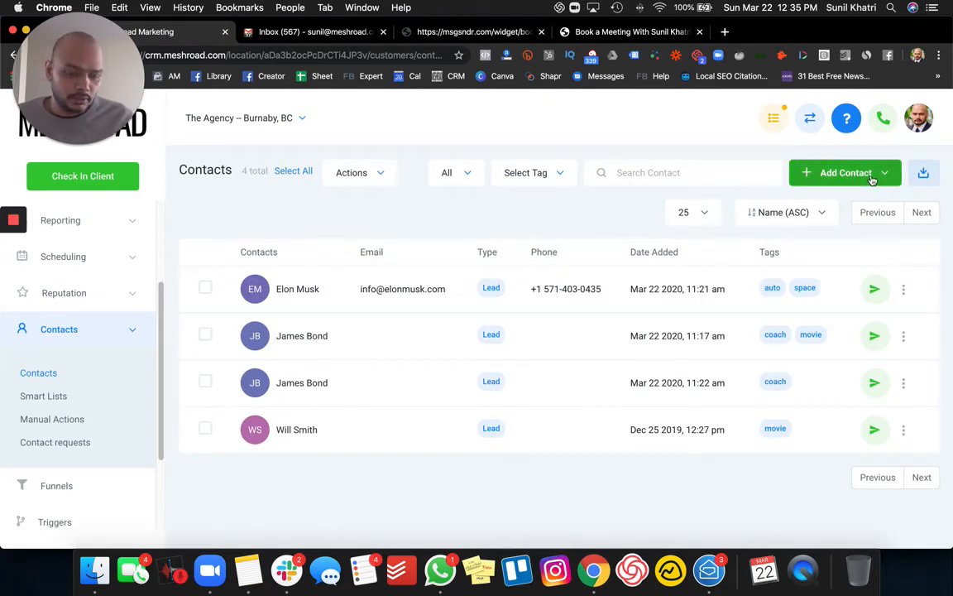
pyautogui.click(872, 179)
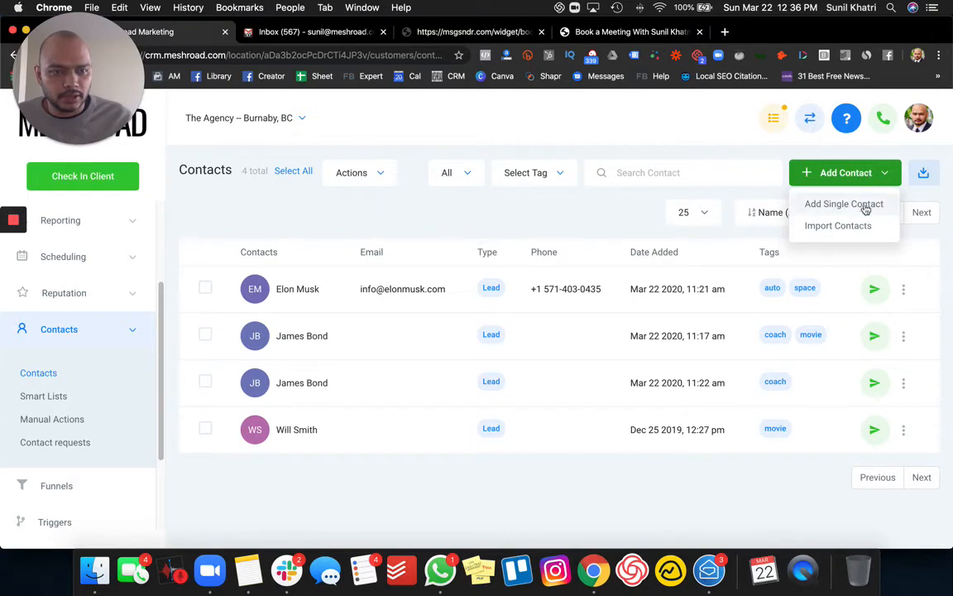
pyautogui.click(865, 206)
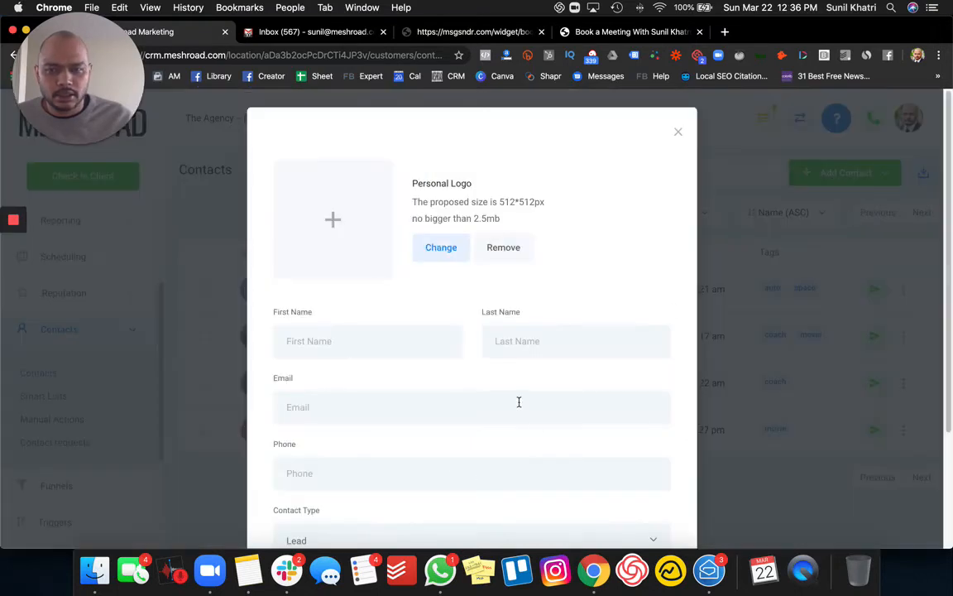
pyautogui.scroll(-5, 517, 399)
pyautogui.scroll(5, 513, 438)
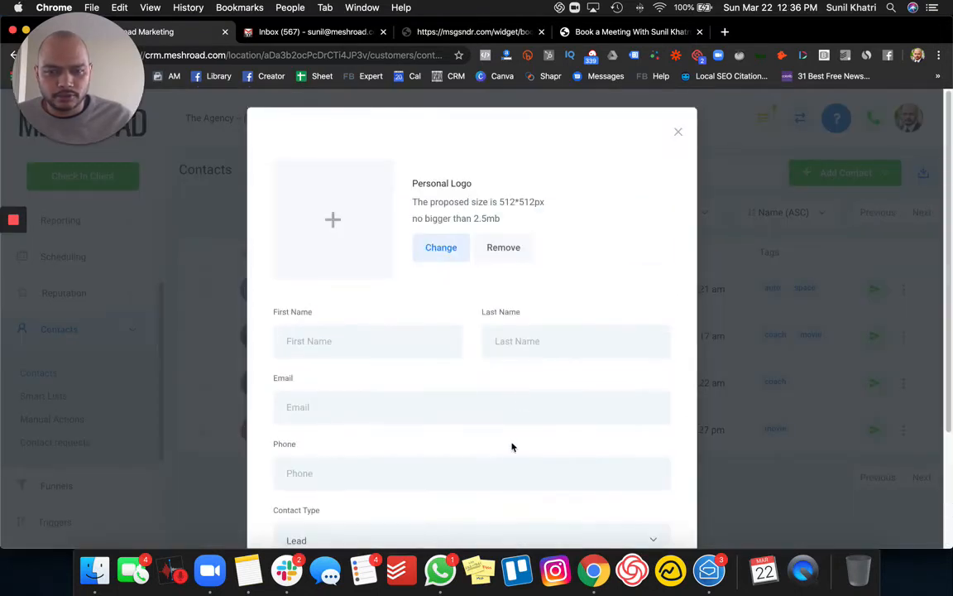
pyautogui.click(679, 133)
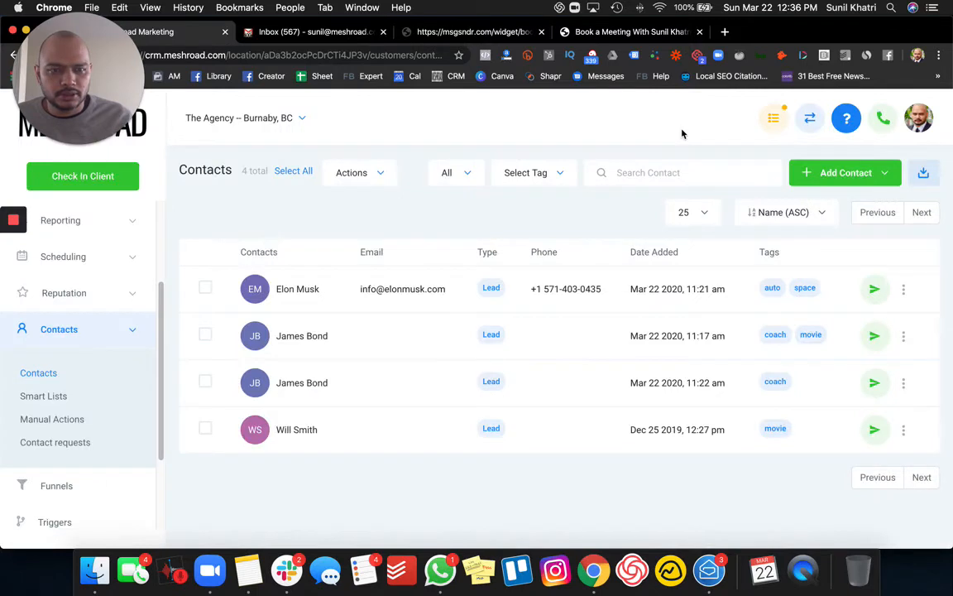
# Look at the first step of the contact import, the CSV file upload, and close it without choosing a file.
pyautogui.click(882, 177)
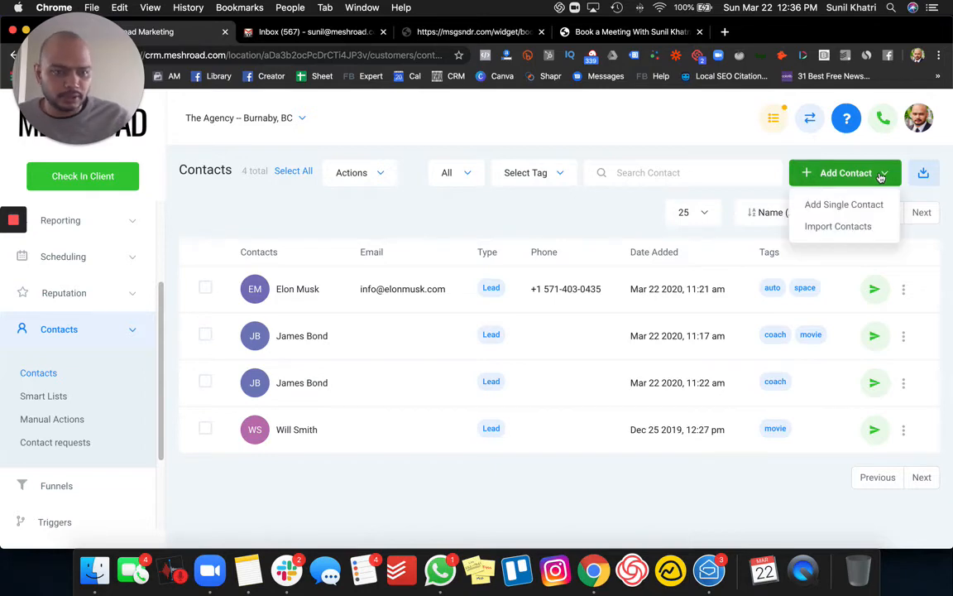
pyautogui.click(856, 226)
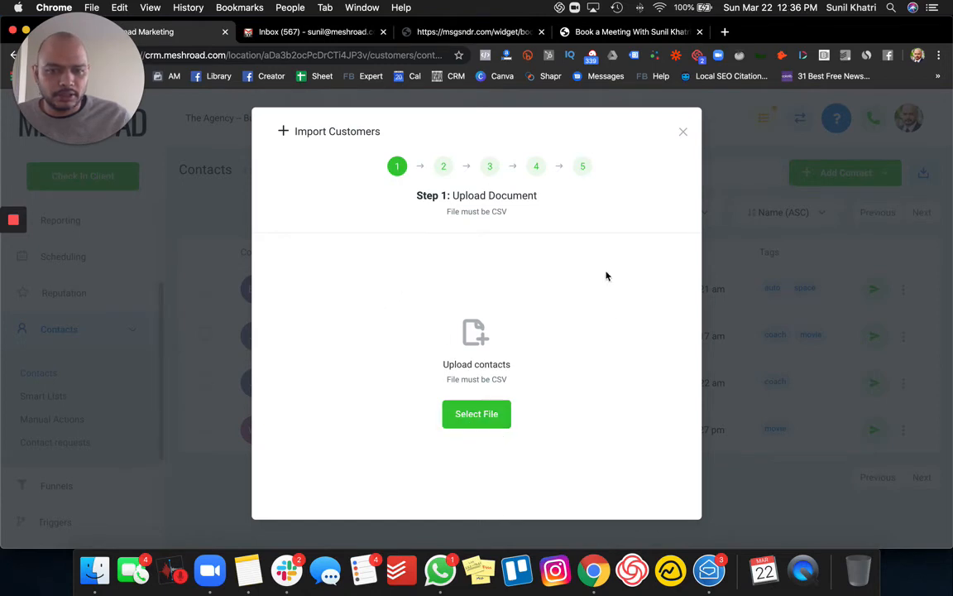
pyautogui.click(683, 134)
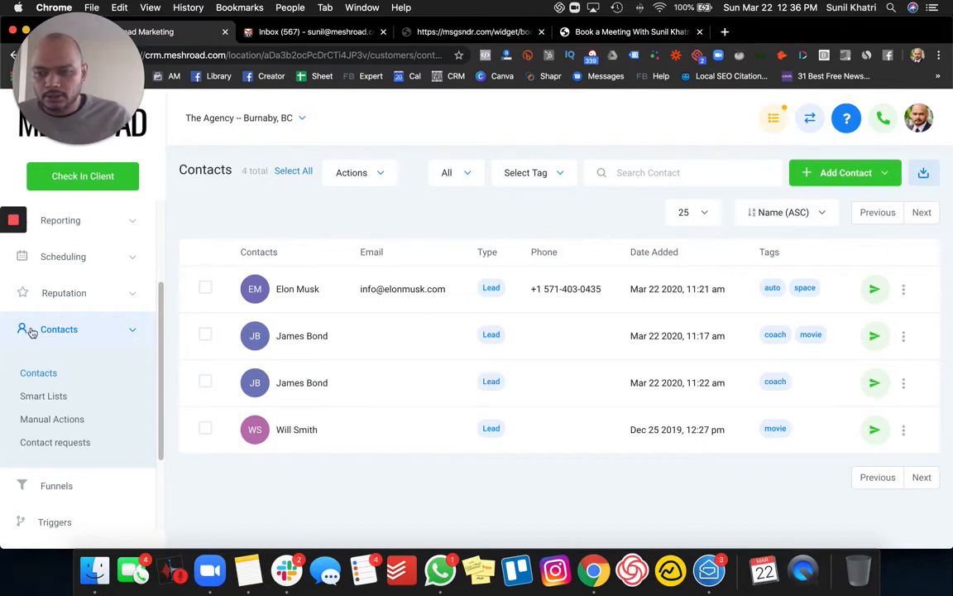
# Show the Smart Lists contact table and add the Source column to it.
pyautogui.click(58, 397)
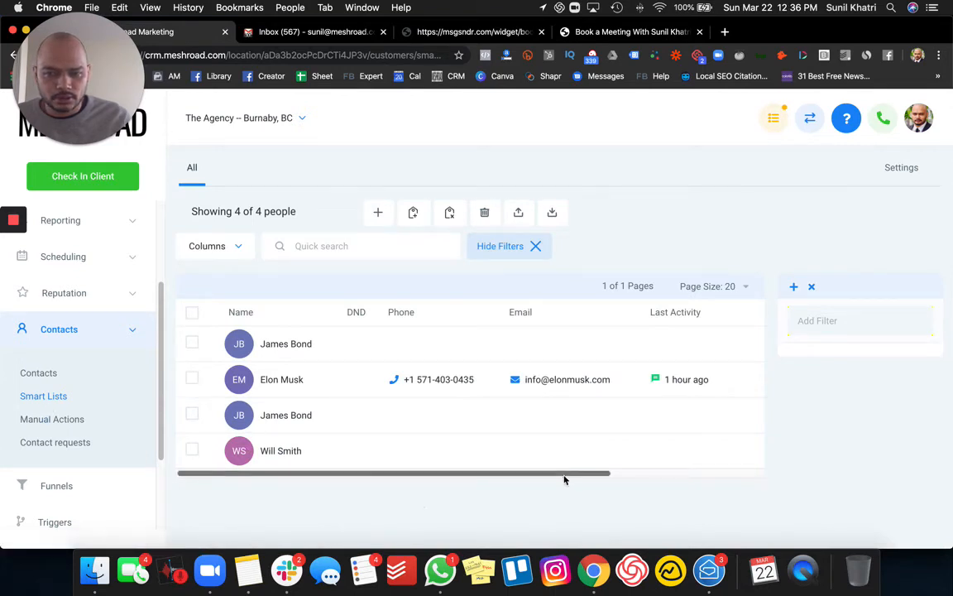
pyautogui.moveTo(585, 479); pyautogui.dragTo(417, 474)
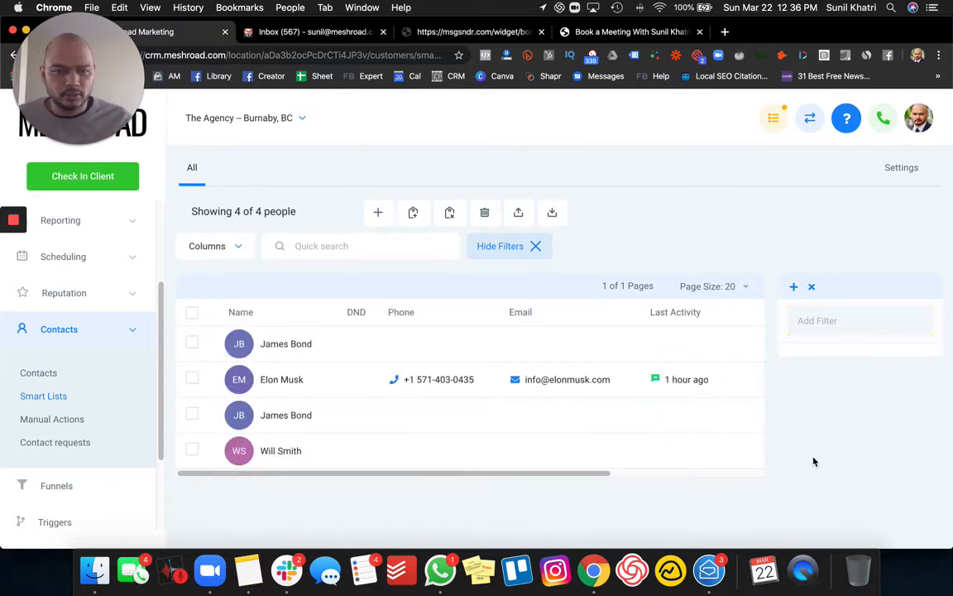
pyautogui.click(234, 250)
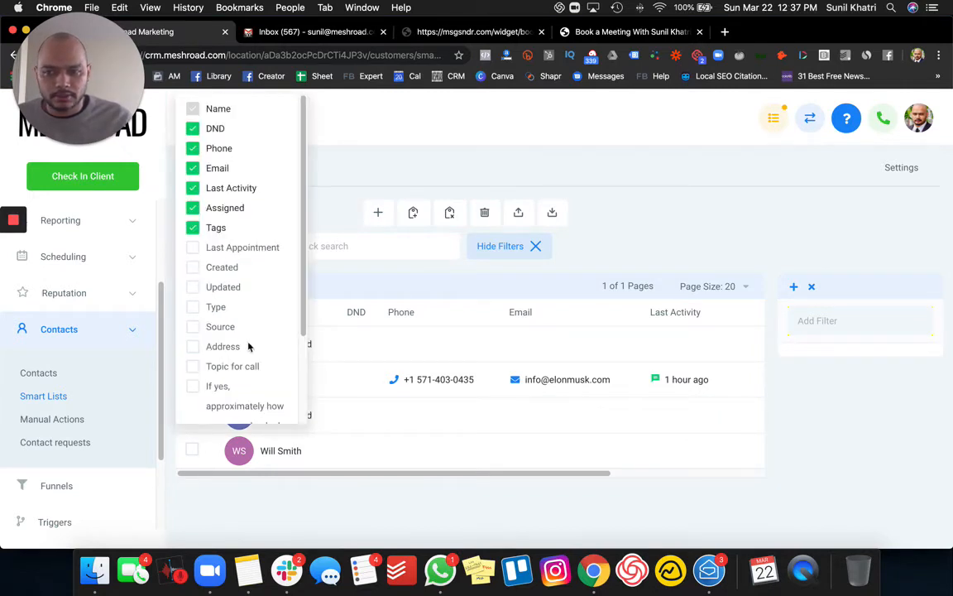
pyautogui.scroll(-3, 248, 348)
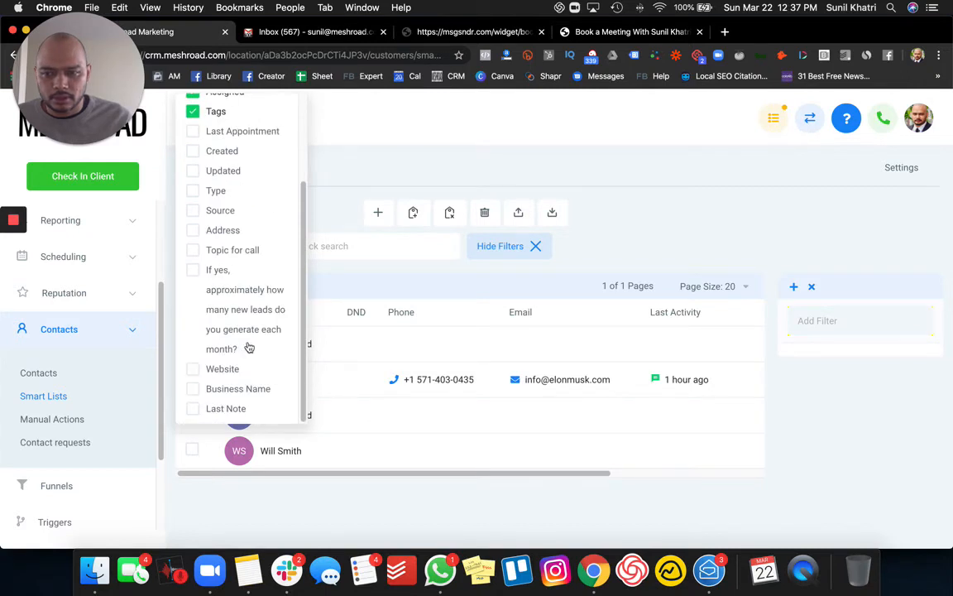
pyautogui.scroll(1, 249, 348)
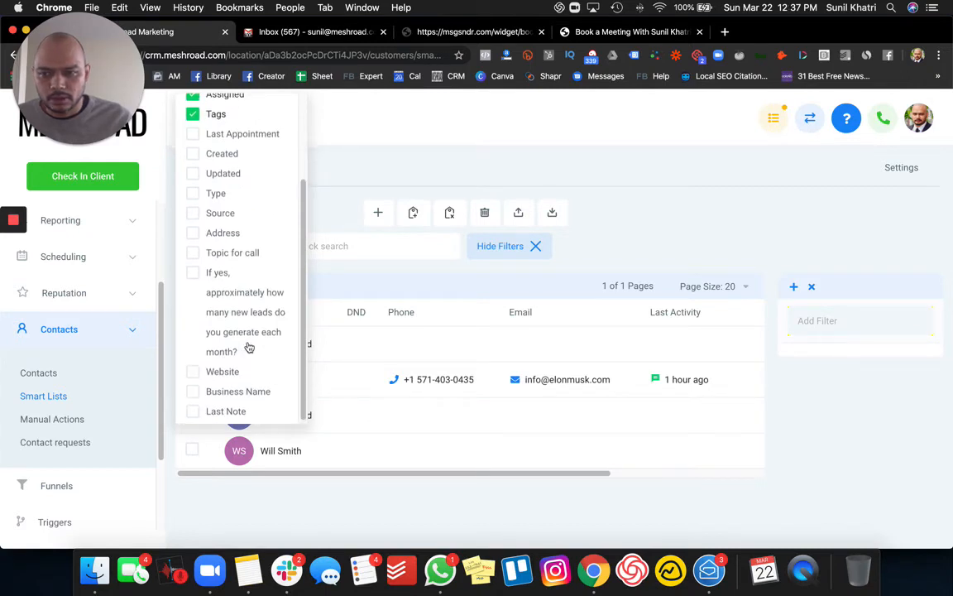
pyautogui.click(193, 212)
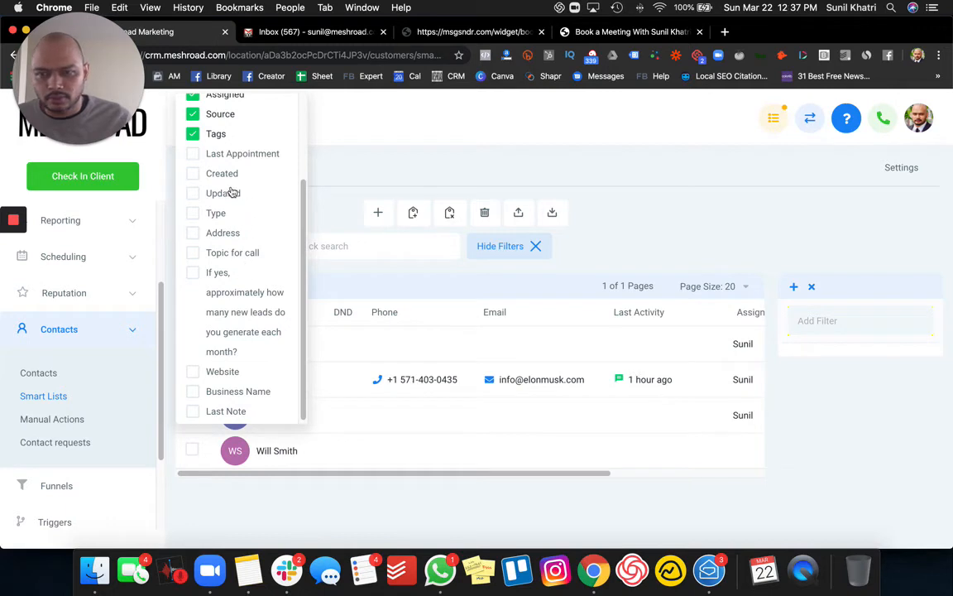
pyautogui.scroll(3, 249, 278)
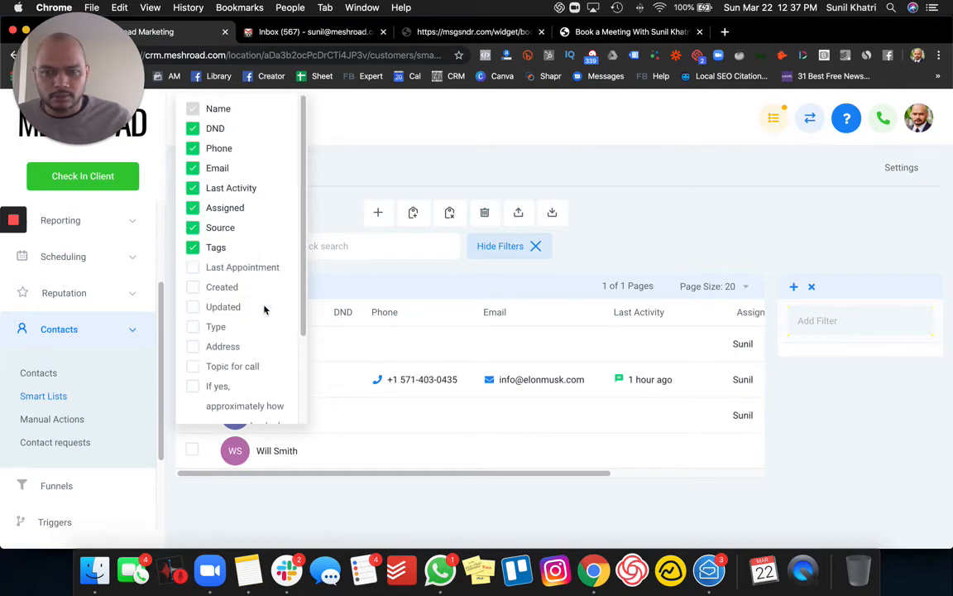
pyautogui.click(344, 285)
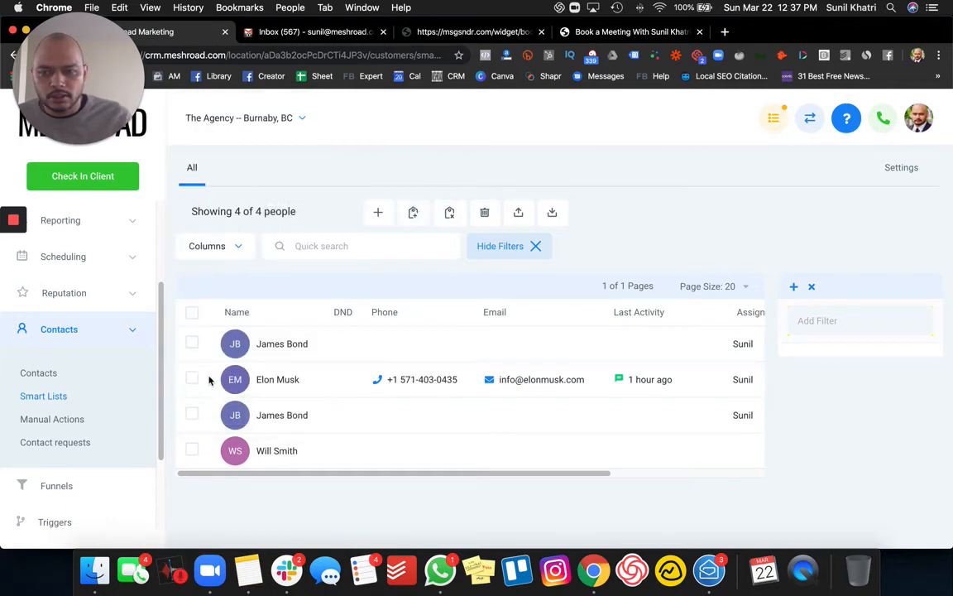
# Select the last two contacts in the Smart Lists table and start adding tags to them.
pyautogui.click(189, 416)
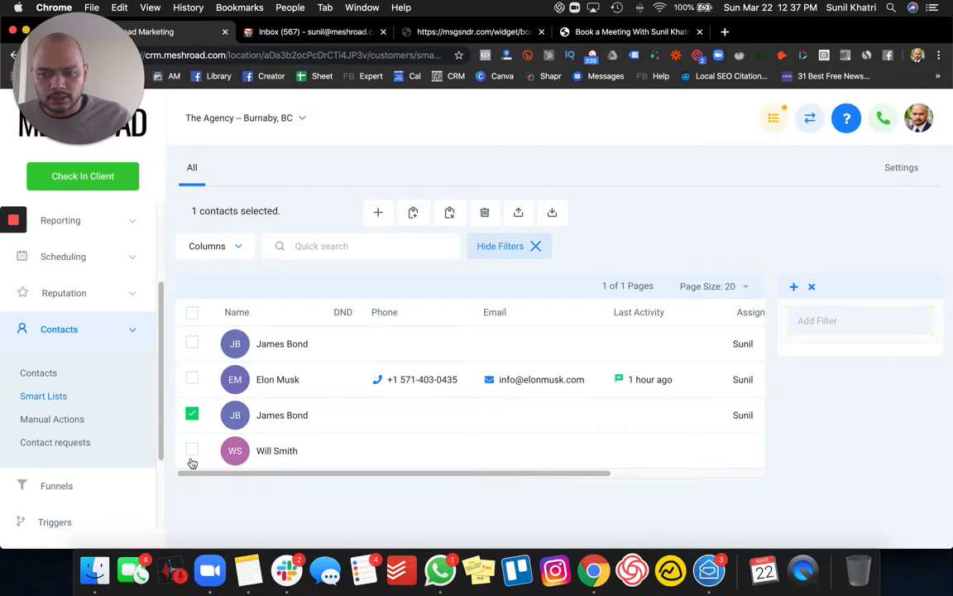
pyautogui.click(191, 451)
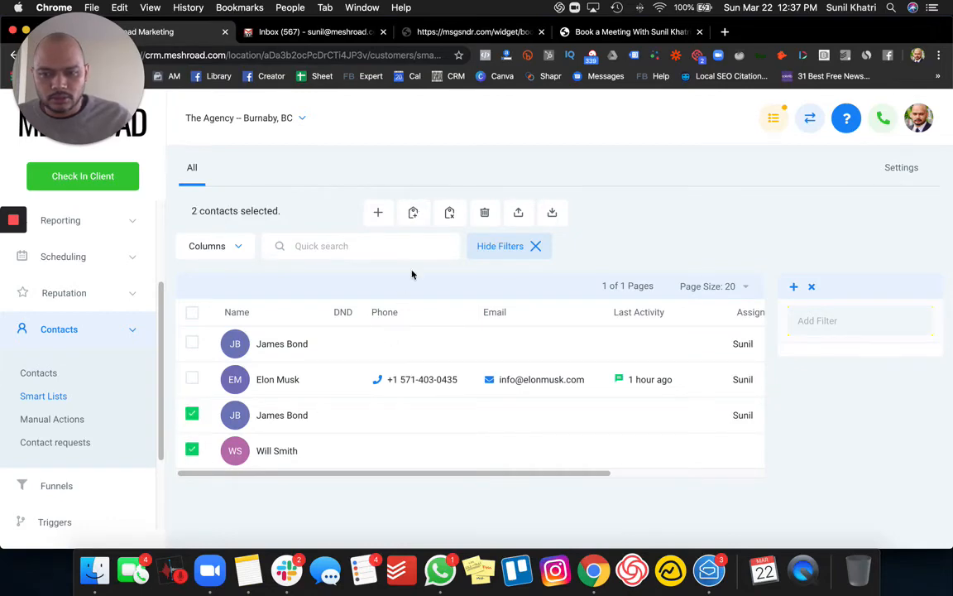
pyautogui.click(413, 213)
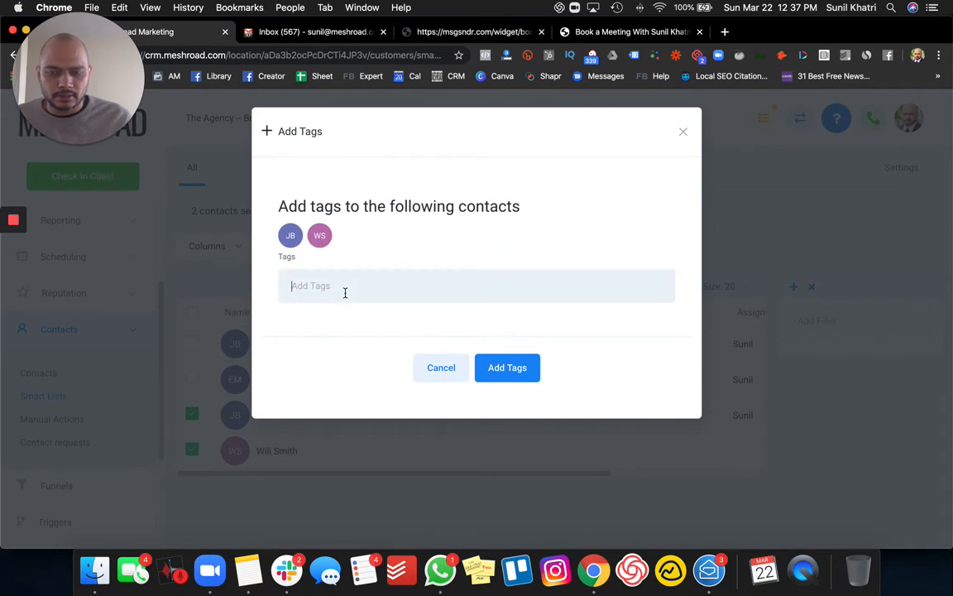
pyautogui.write('Bo')
pyautogui.press('BackSpace')
pyautogui.press('BackSpace')
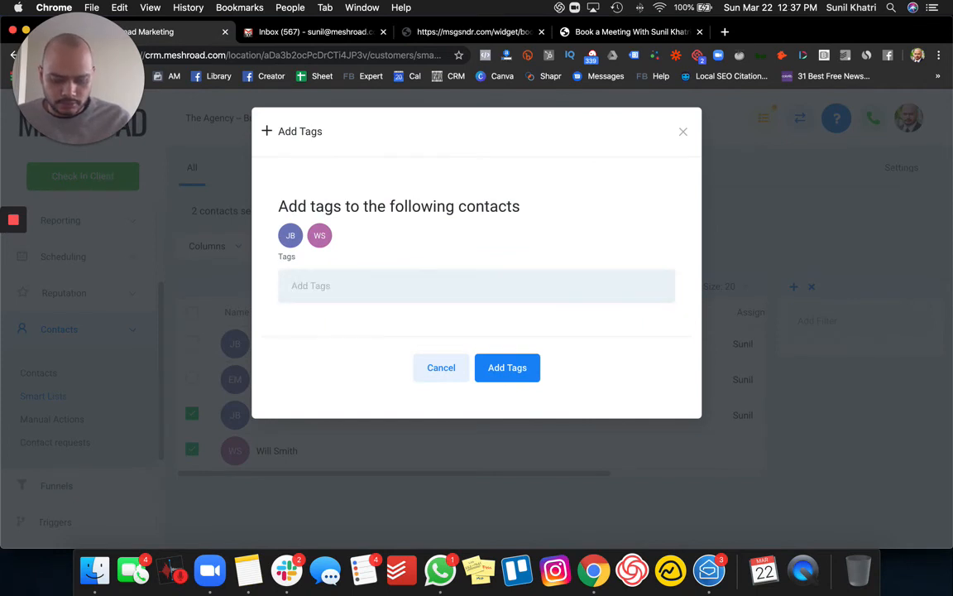
pyautogui.write('Hollywood')
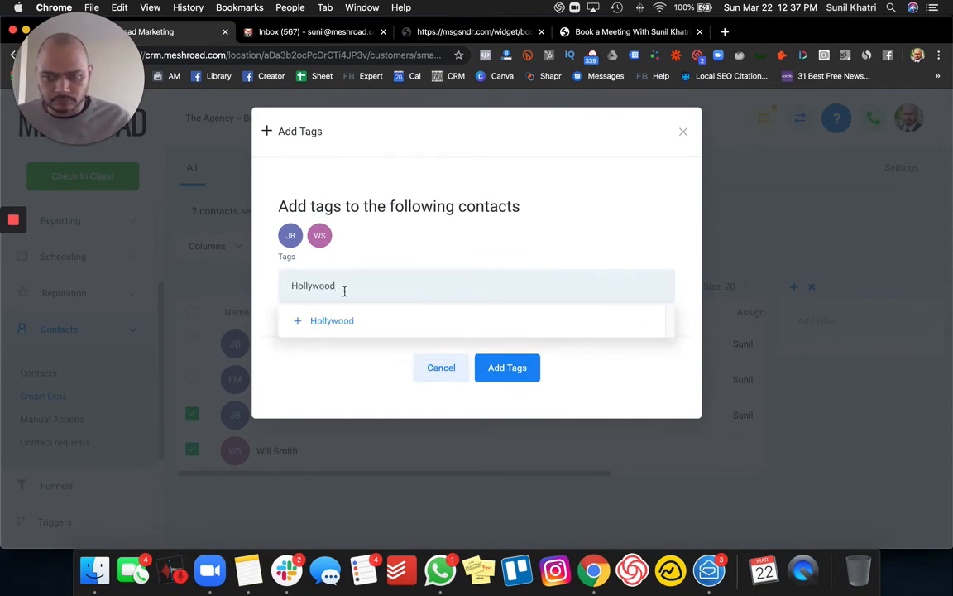
pyautogui.click(325, 322)
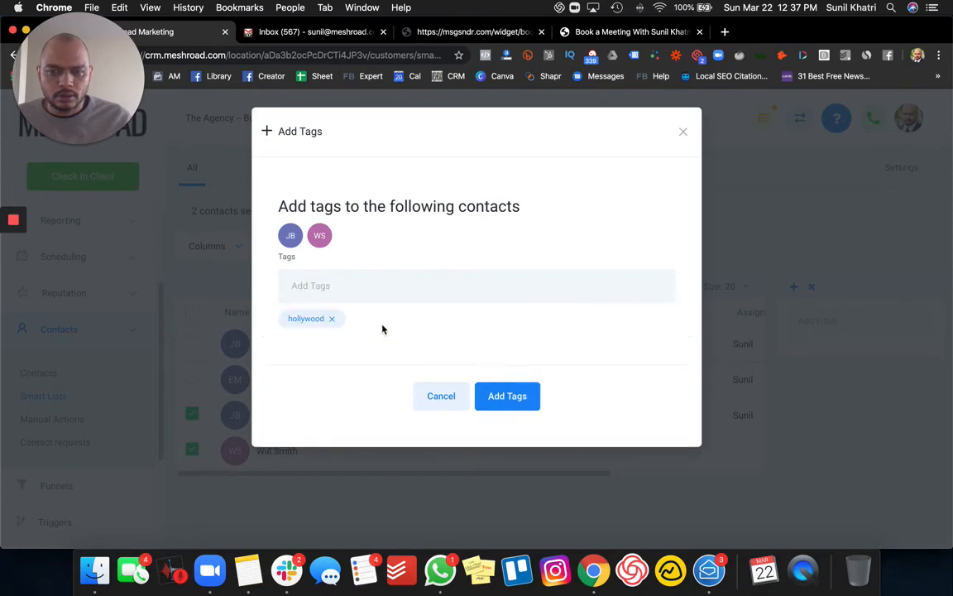
pyautogui.click(335, 322)
# Enter the tag Actor for the two selected contacts and apply the bulk tagging.
pyautogui.click(336, 291)
pyautogui.write('Actor')
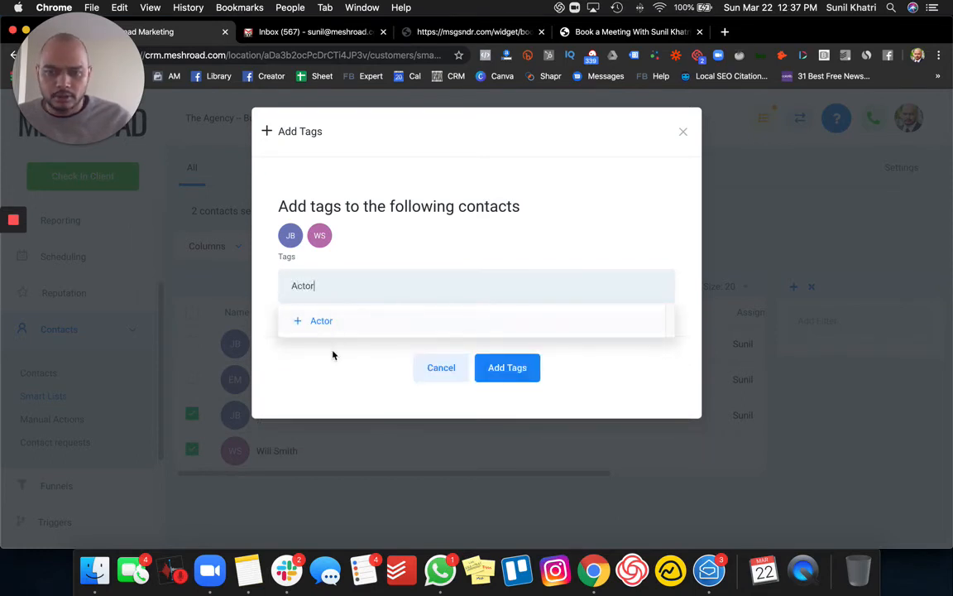
pyautogui.click(331, 324)
pyautogui.click(405, 293)
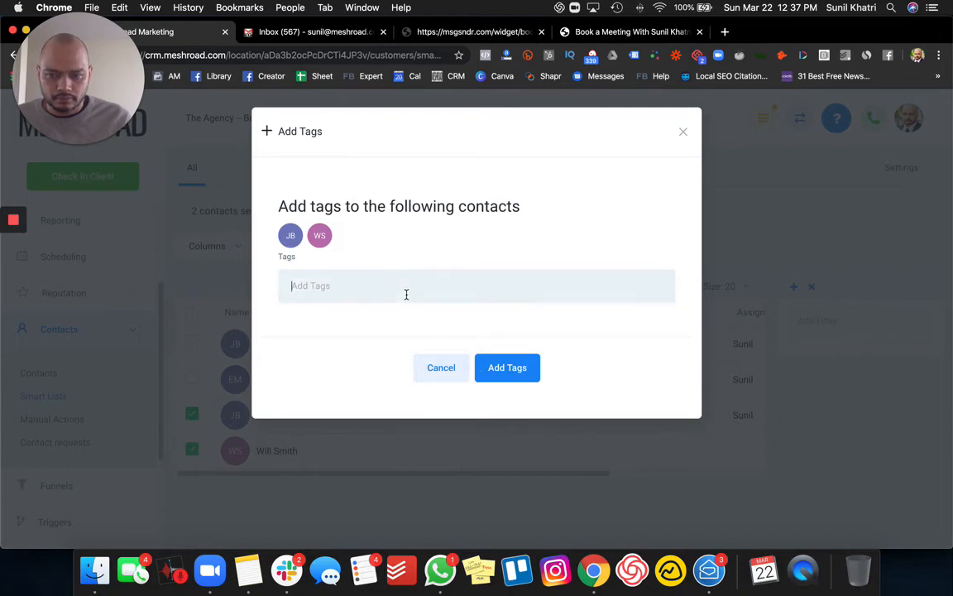
pyautogui.write('Actor')
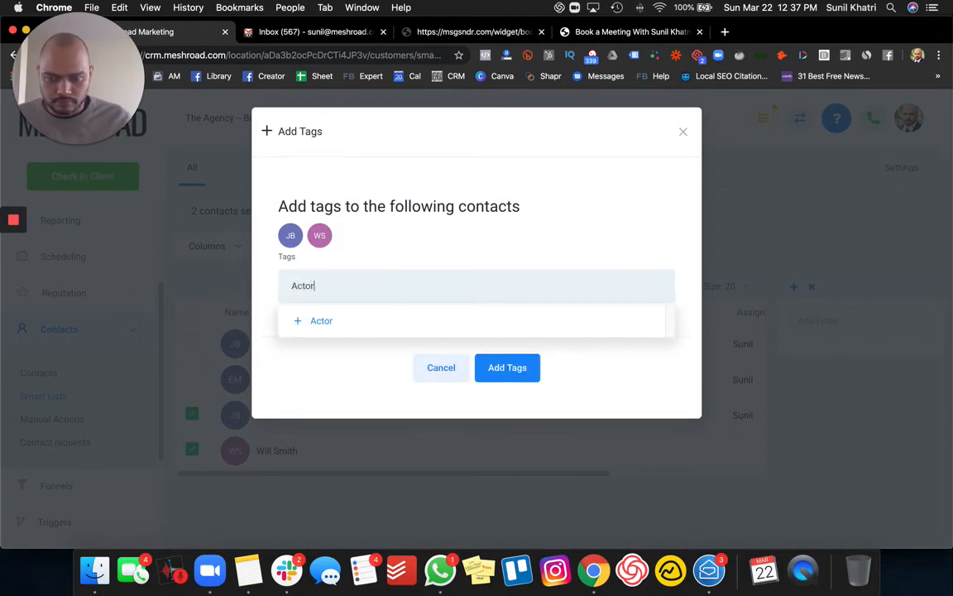
pyautogui.click(330, 321)
pyautogui.click(509, 396)
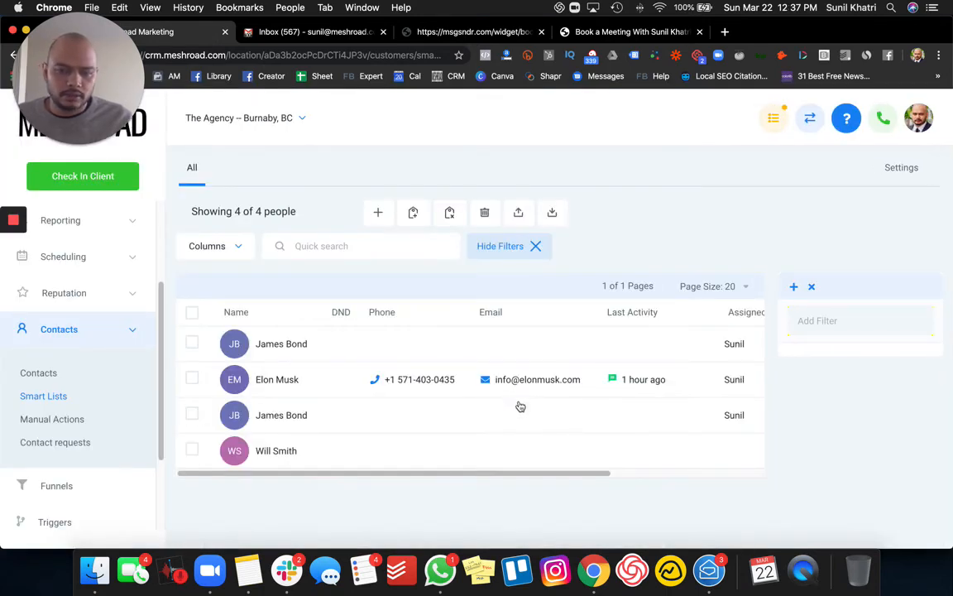
# Select the last two contacts to show the bulk tag removal option, and clear the selection.
pyautogui.moveTo(537, 477); pyautogui.dragTo(483, 494)
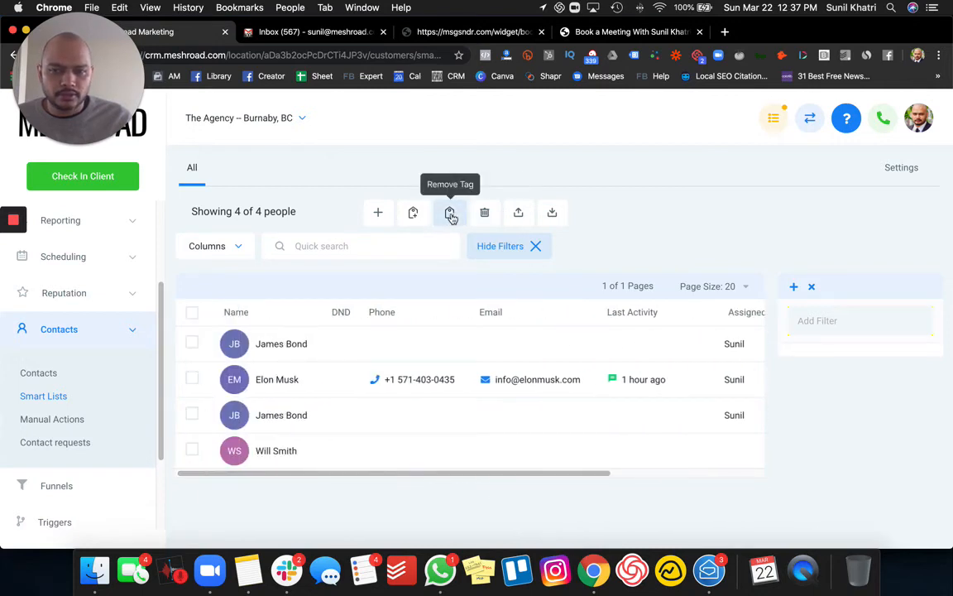
pyautogui.click(192, 415)
pyautogui.click(192, 451)
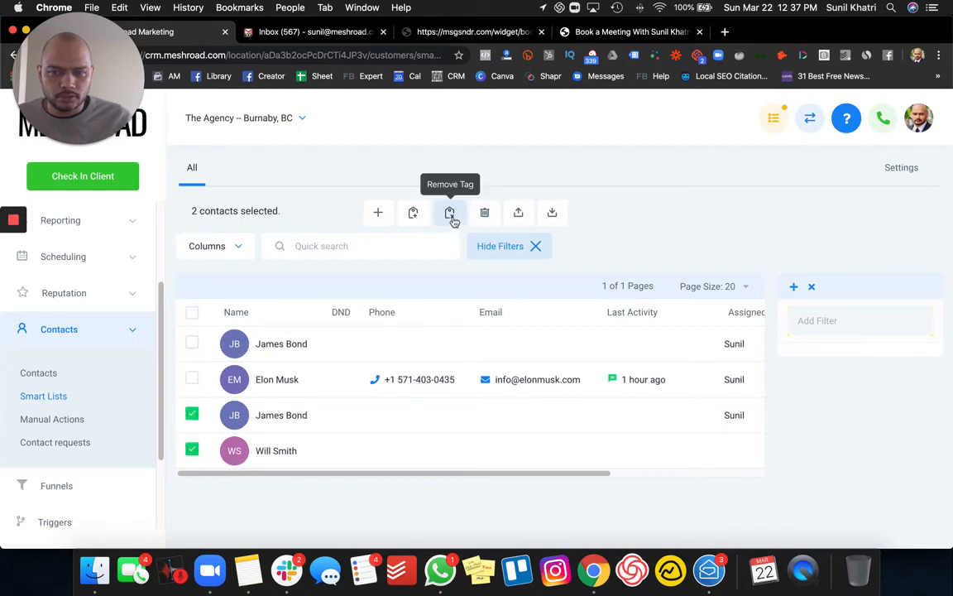
pyautogui.click(192, 416)
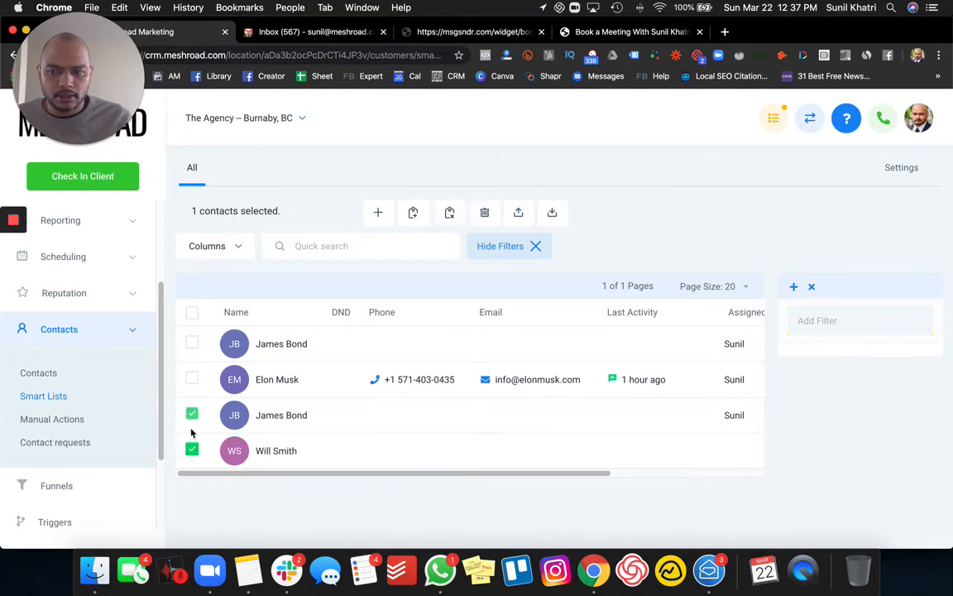
pyautogui.click(191, 451)
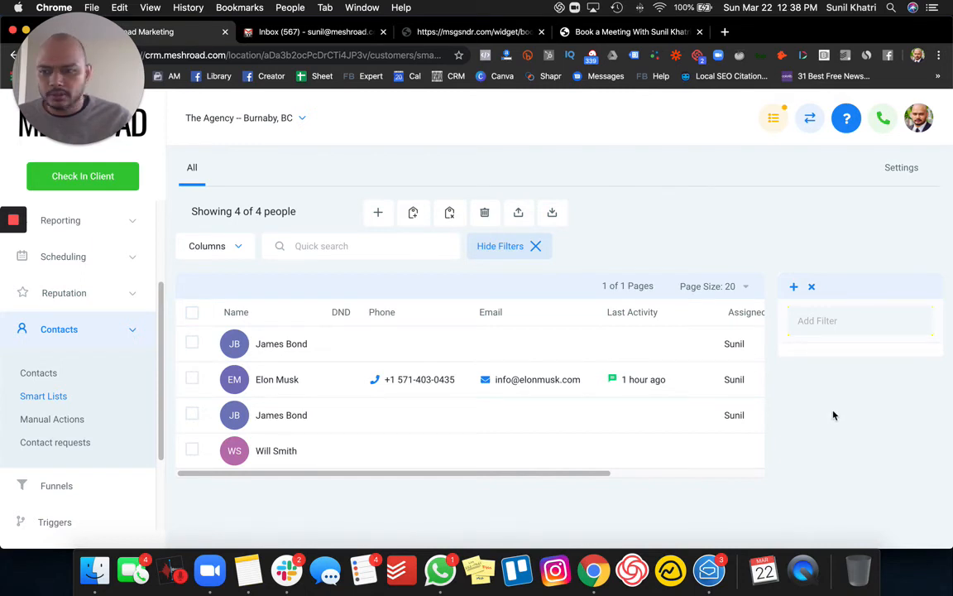
# View the Manual Actions page and the Contact Requests history of bulk updates.
pyautogui.click(34, 420)
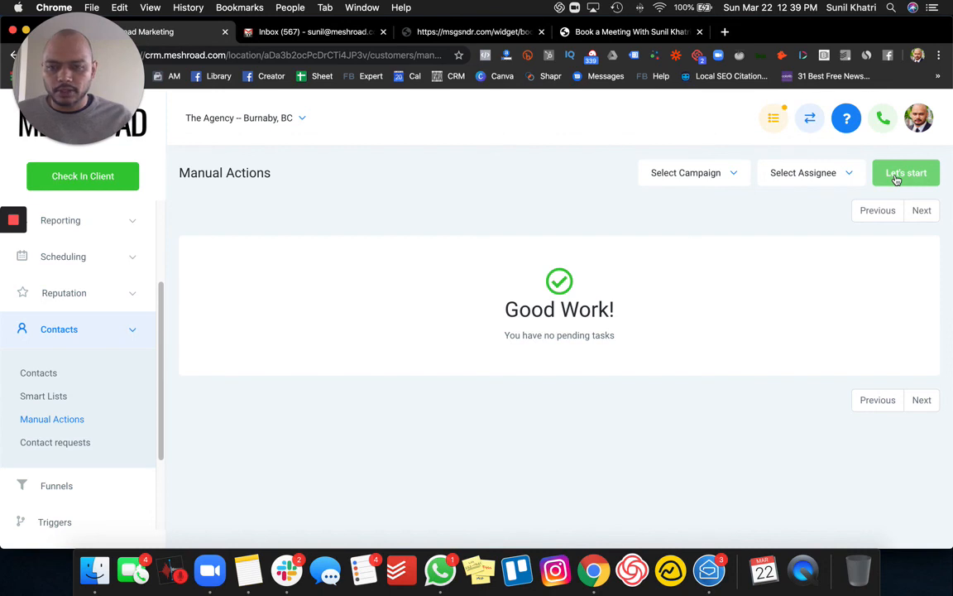
pyautogui.click(82, 443)
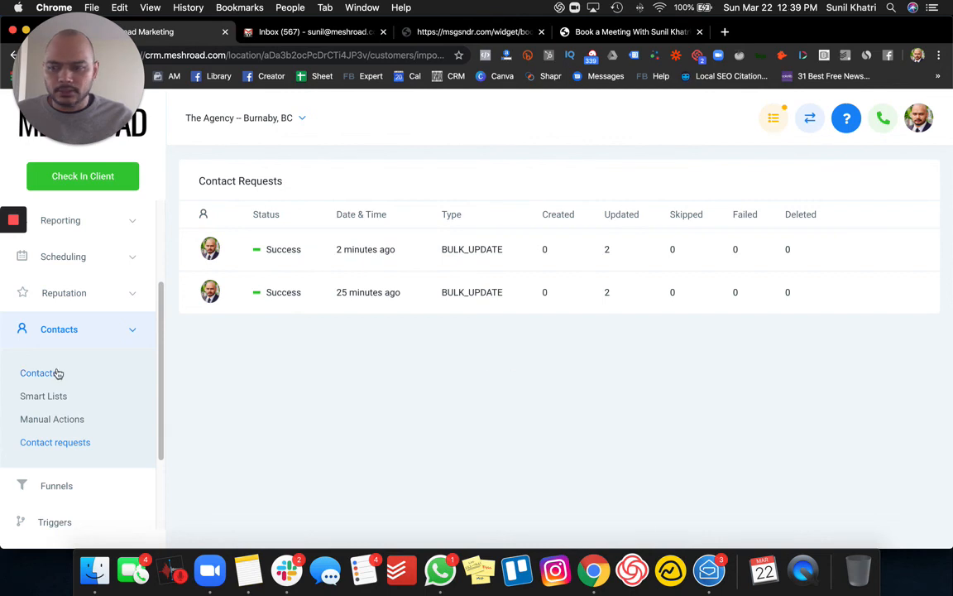
# Collapse the Contacts section and return to the Dashboard overview.
pyautogui.click(65, 331)
pyautogui.scroll(3, 71, 355)
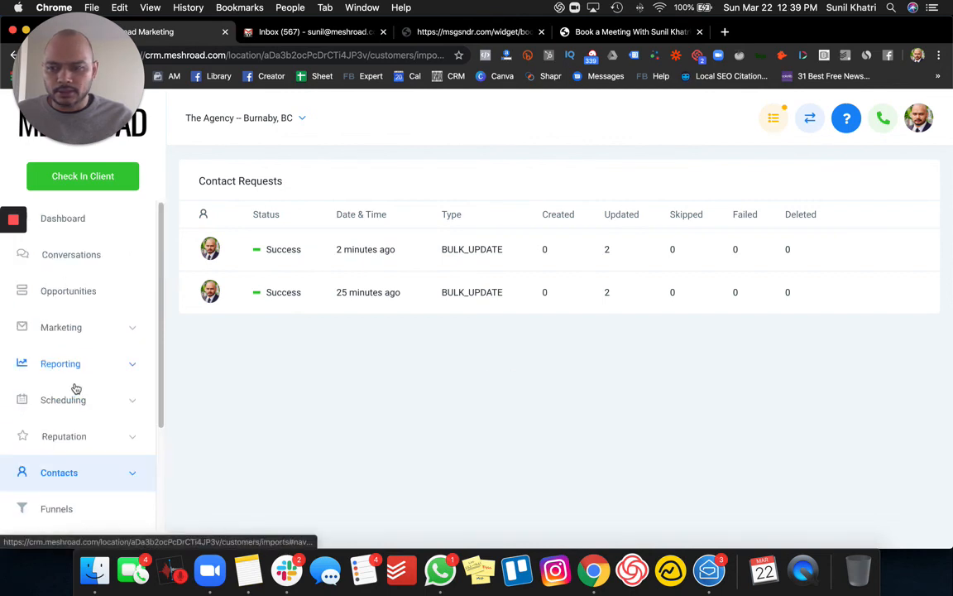
pyautogui.click(83, 220)
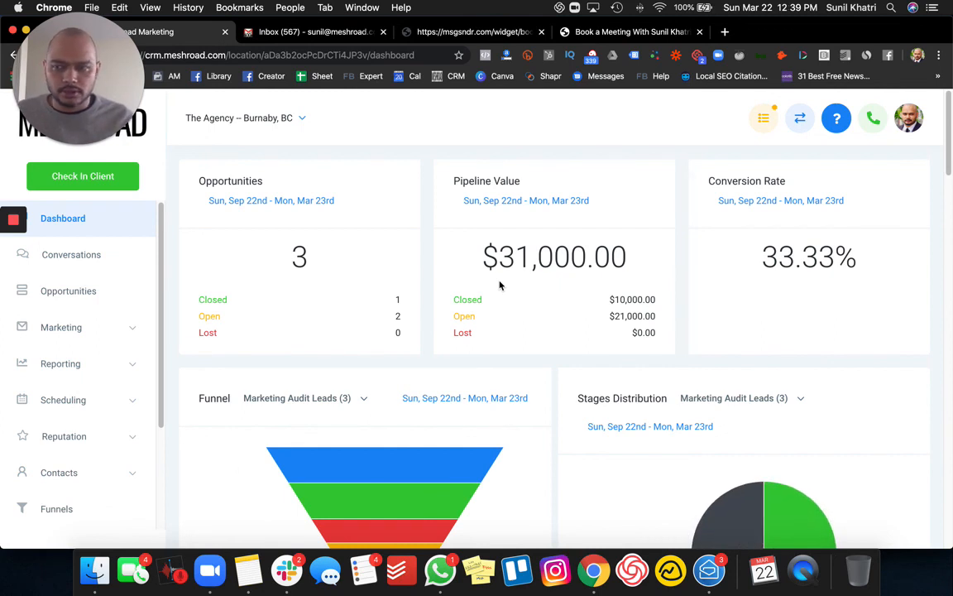
pyautogui.moveTo(91, 16); pyautogui.dragTo(298, 21)
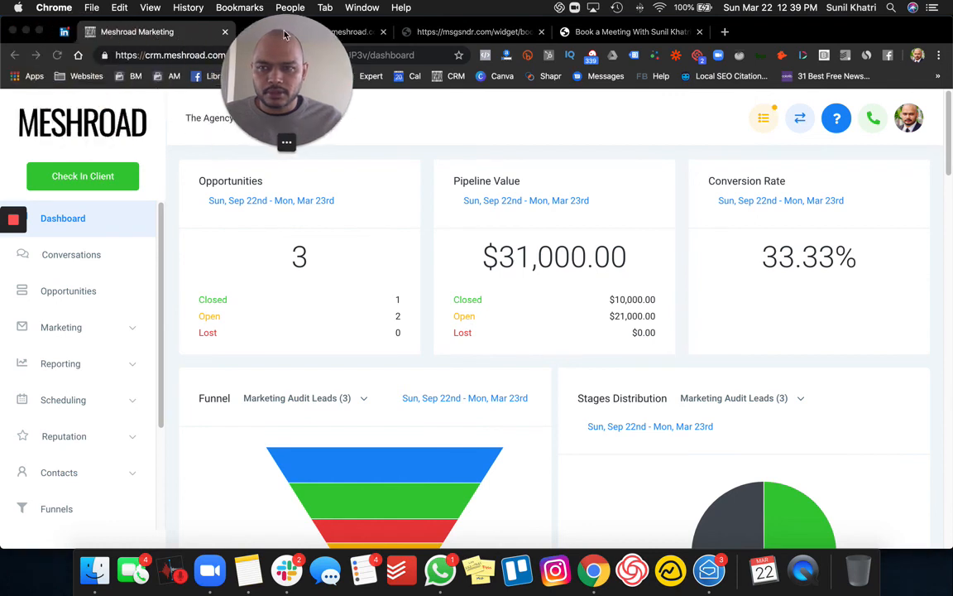